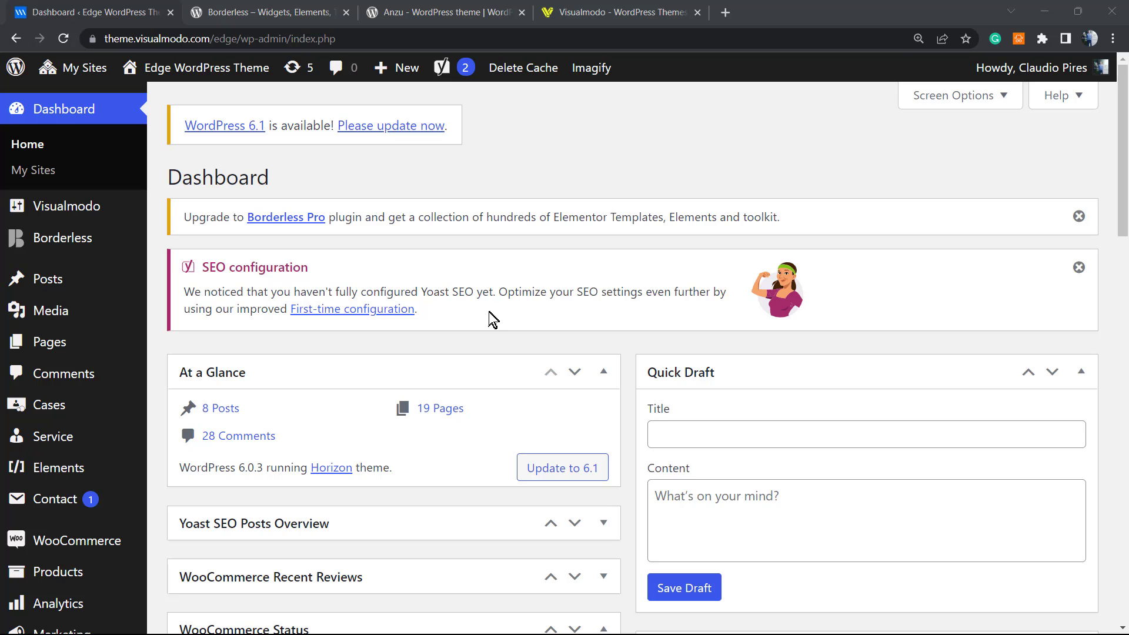
# Step: Open the Slider Revolution plugin from the WordPress admin sidebar
pyautogui.scroll(-5, 491, 325)
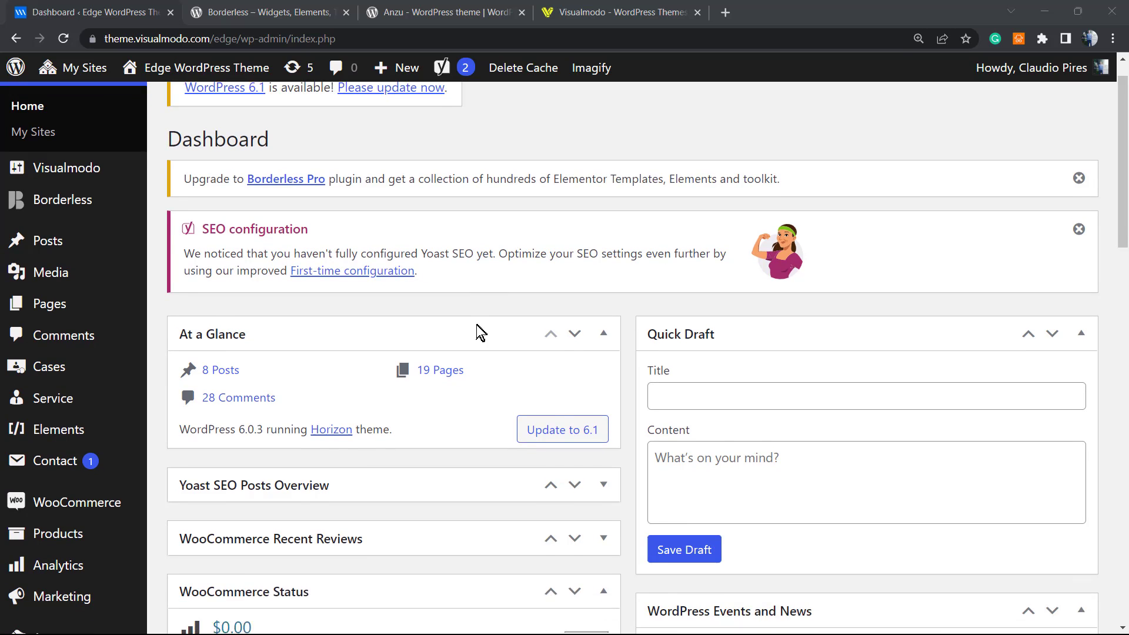
pyautogui.scroll(6, 471, 327)
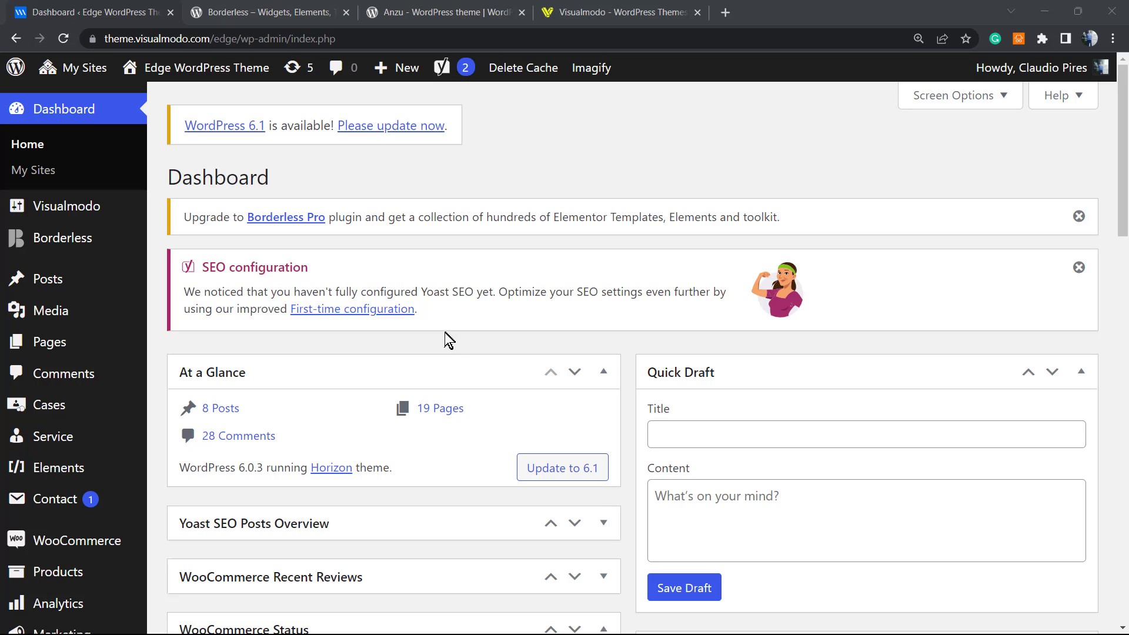
pyautogui.scroll(-2, 361, 287)
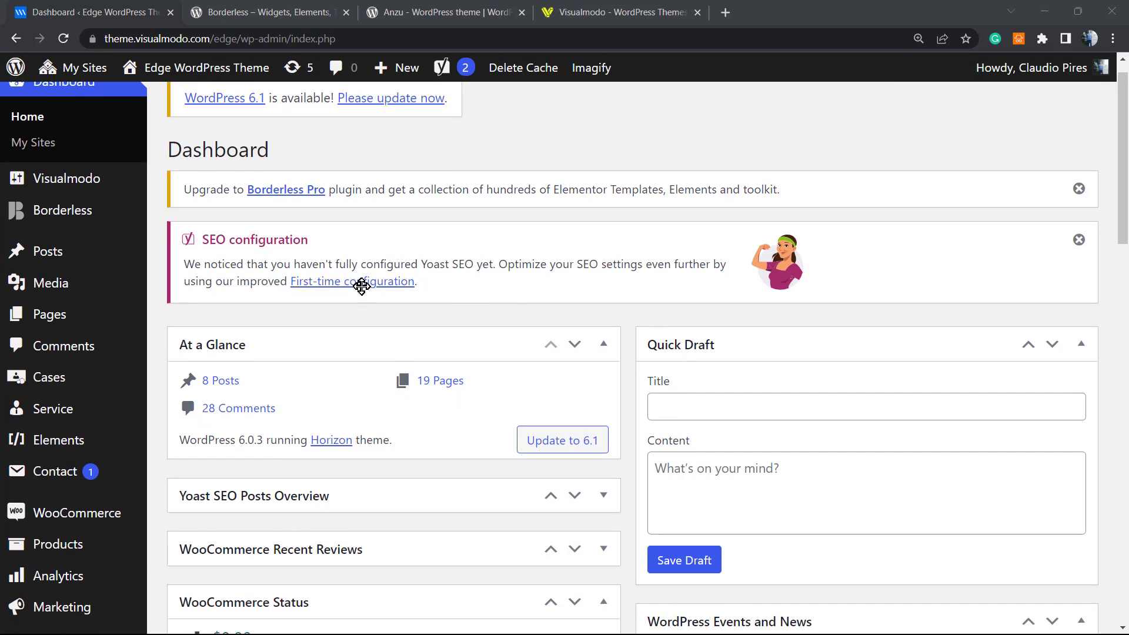
pyautogui.scroll(2, 361, 287)
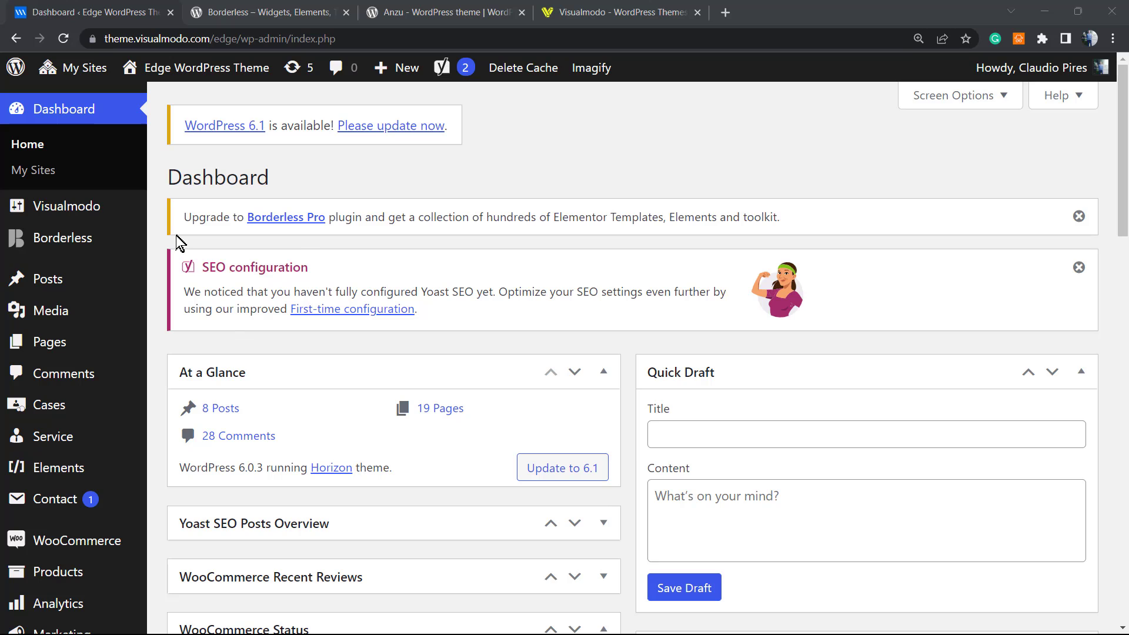
pyautogui.scroll(-1, 176, 241)
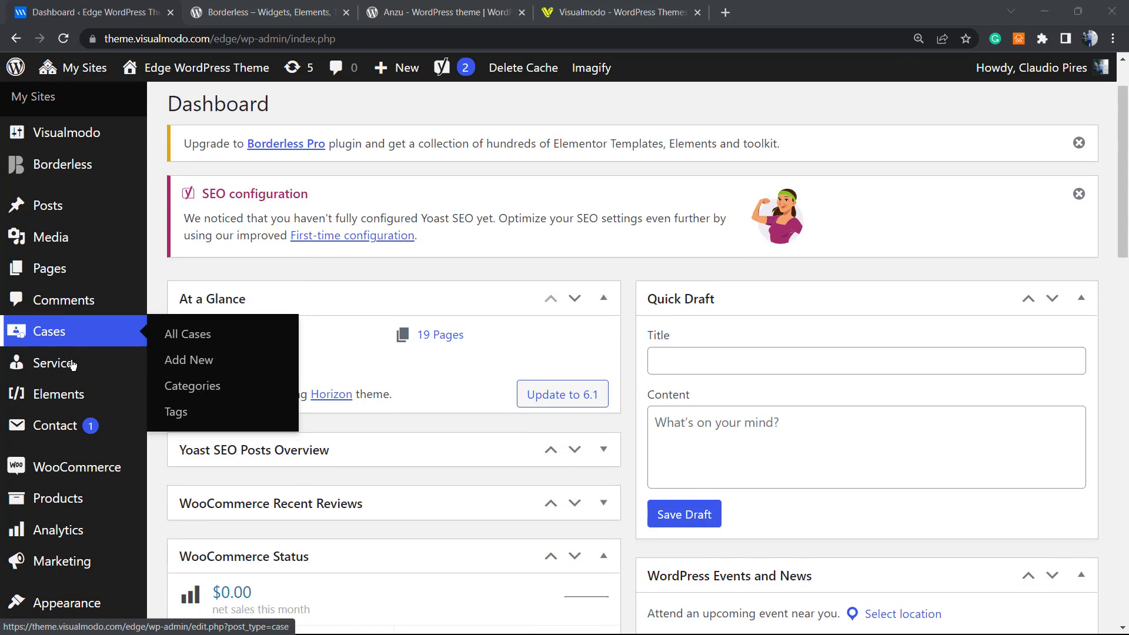
pyautogui.scroll(-4, 88, 406)
pyautogui.scroll(-4, 87, 416)
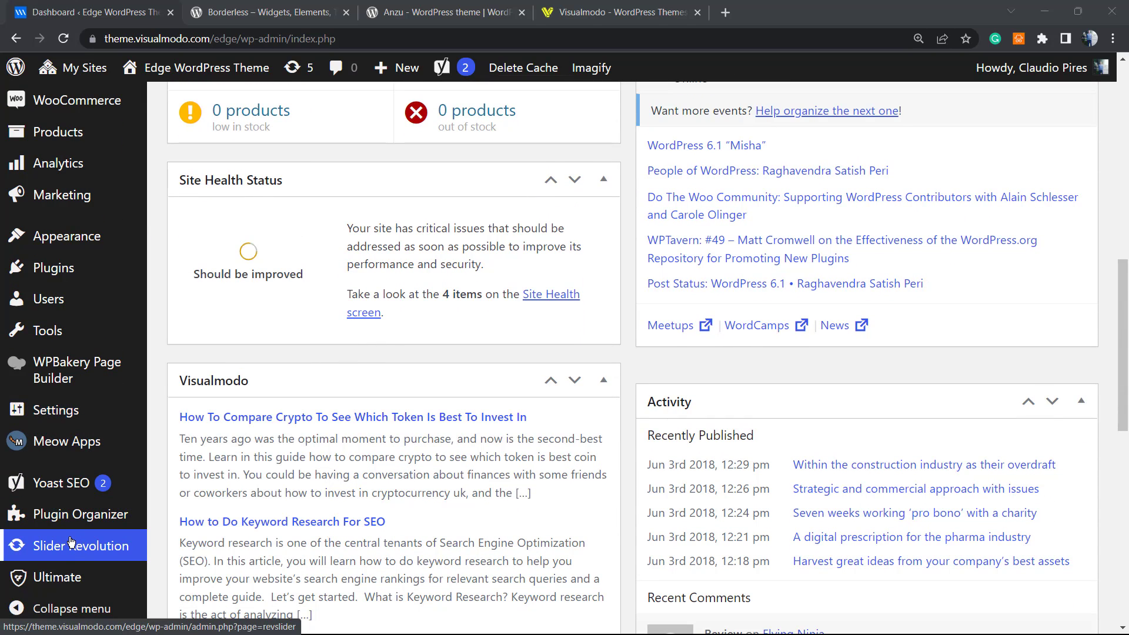
pyautogui.click(100, 554)
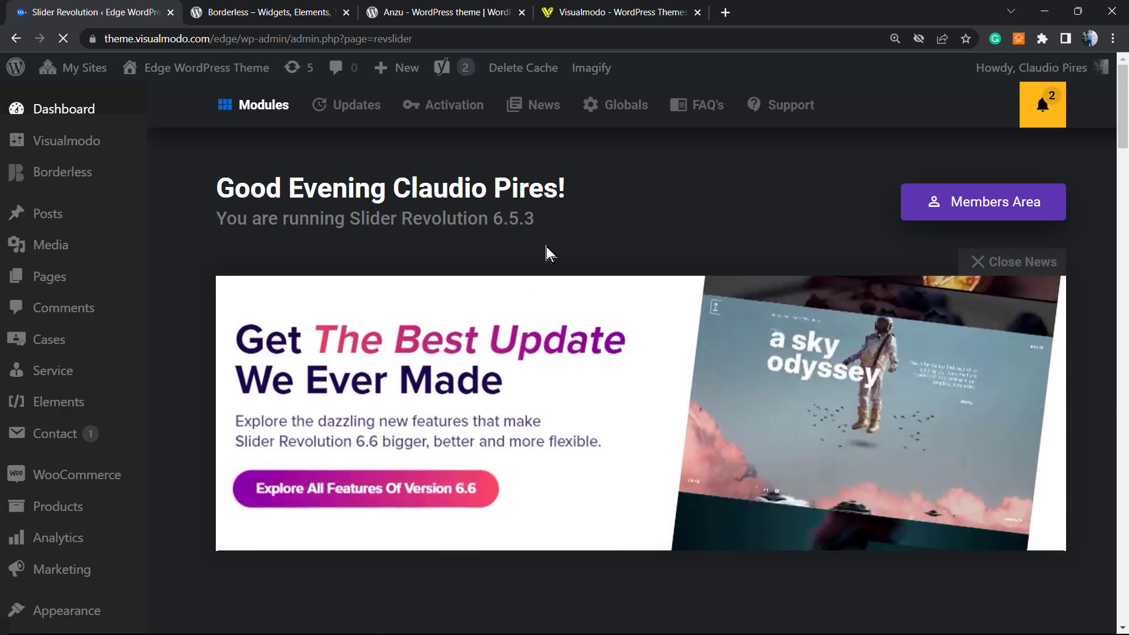
# Step: Go to page 2 of the Slider Revolution module list
pyautogui.scroll(-5, 538, 259)
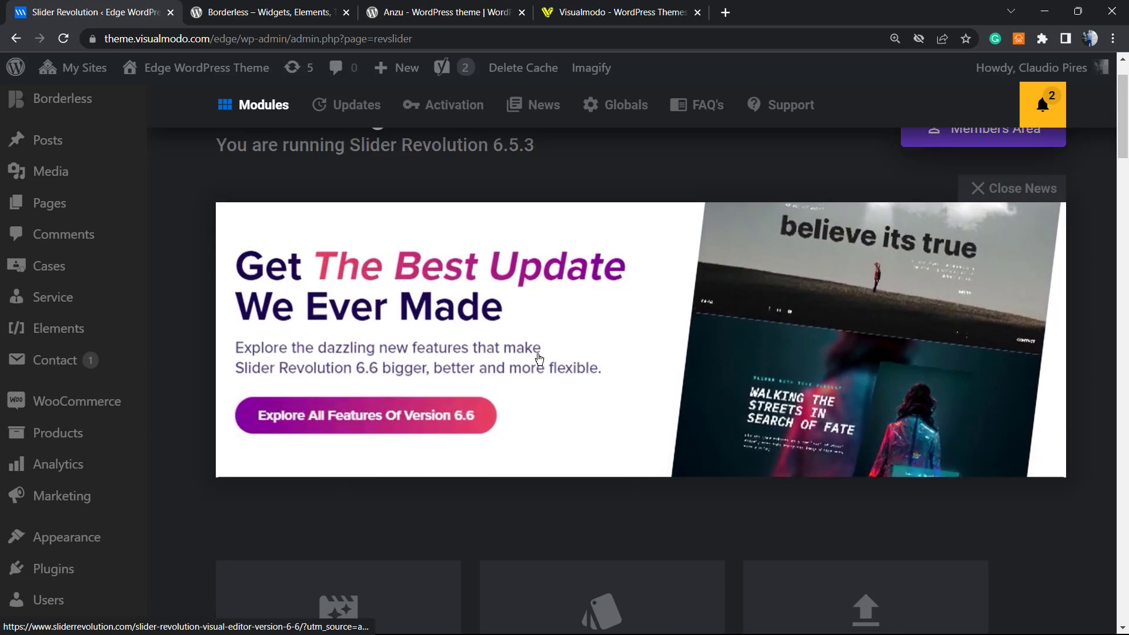
pyautogui.scroll(-6, 523, 360)
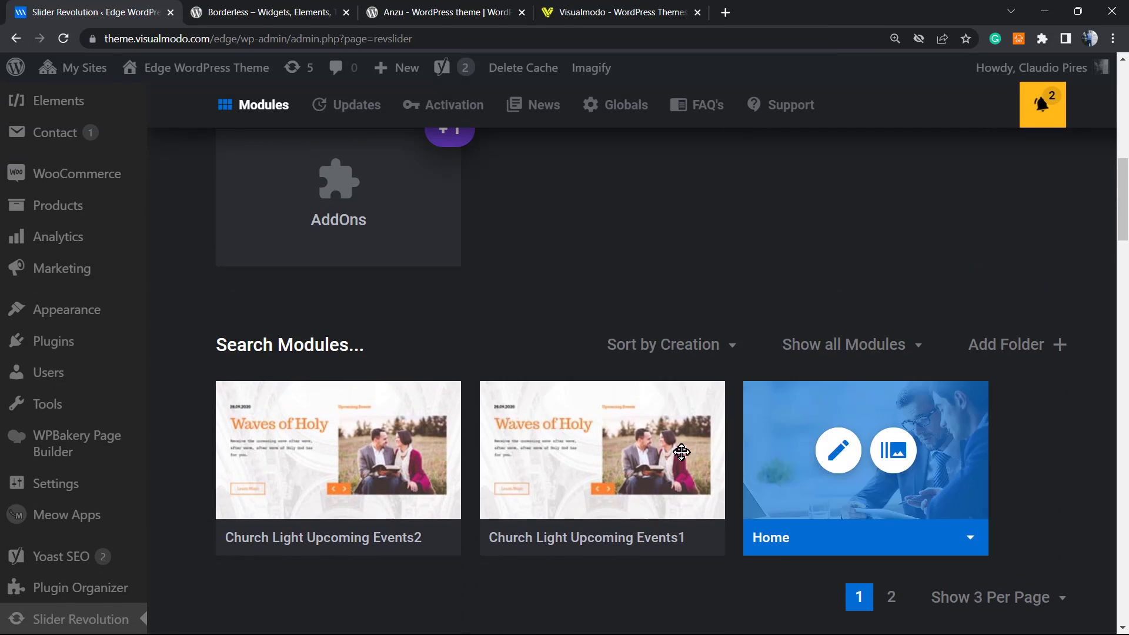
pyautogui.scroll(-1, 788, 490)
pyautogui.scroll(-1, 788, 489)
pyautogui.click(890, 450)
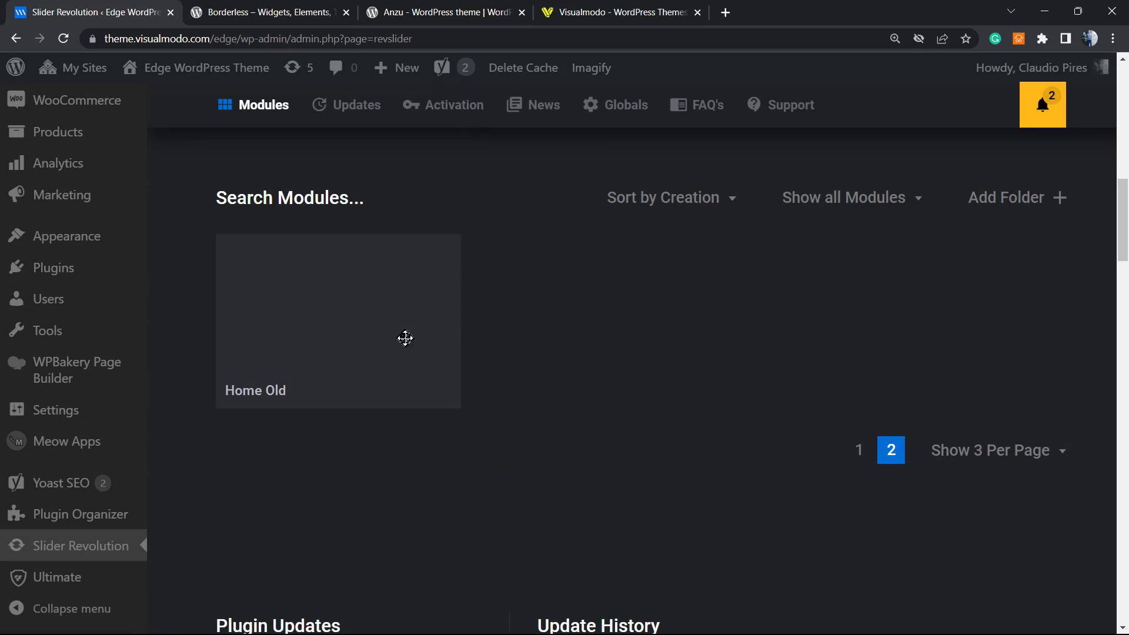
# Step: Edit Home Old at 90% zoom and move its text layer lower on the slide
pyautogui.moveTo(403, 337)
pyautogui.click(310, 304)
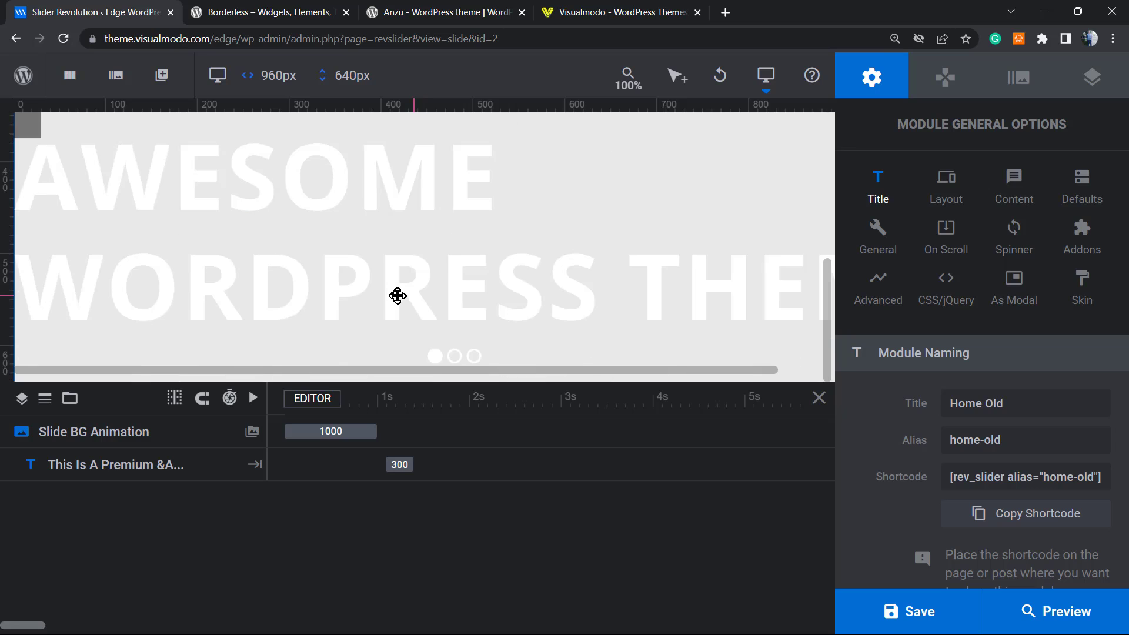
pyautogui.hotkey('ctrl', '-')
pyautogui.hotkey('ctrl', '-')
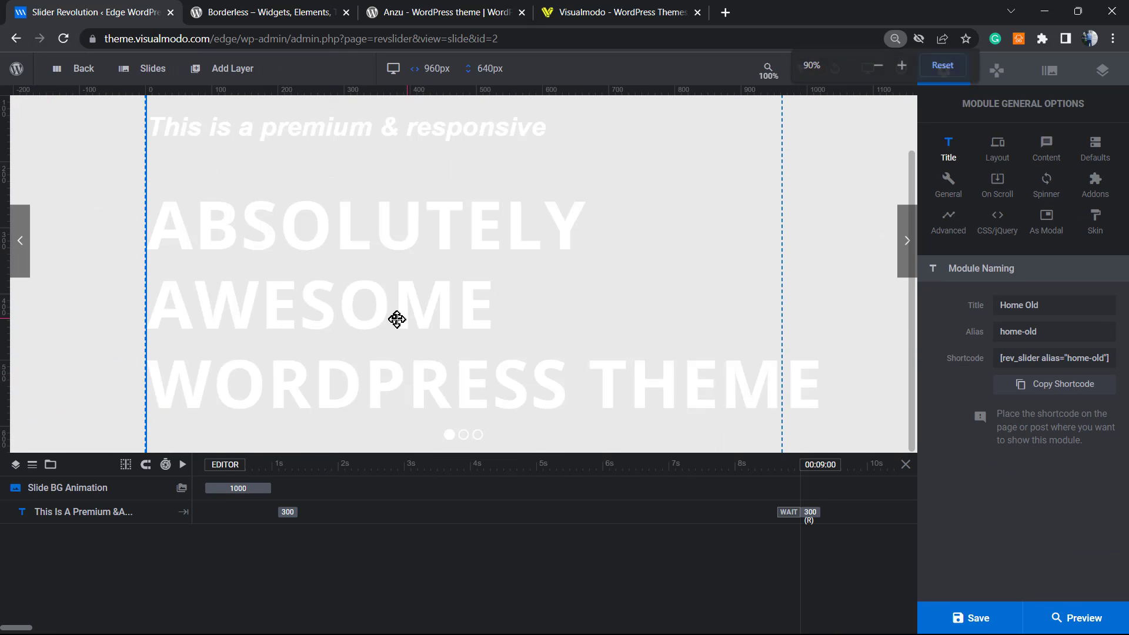
pyautogui.scroll(1, 387, 322)
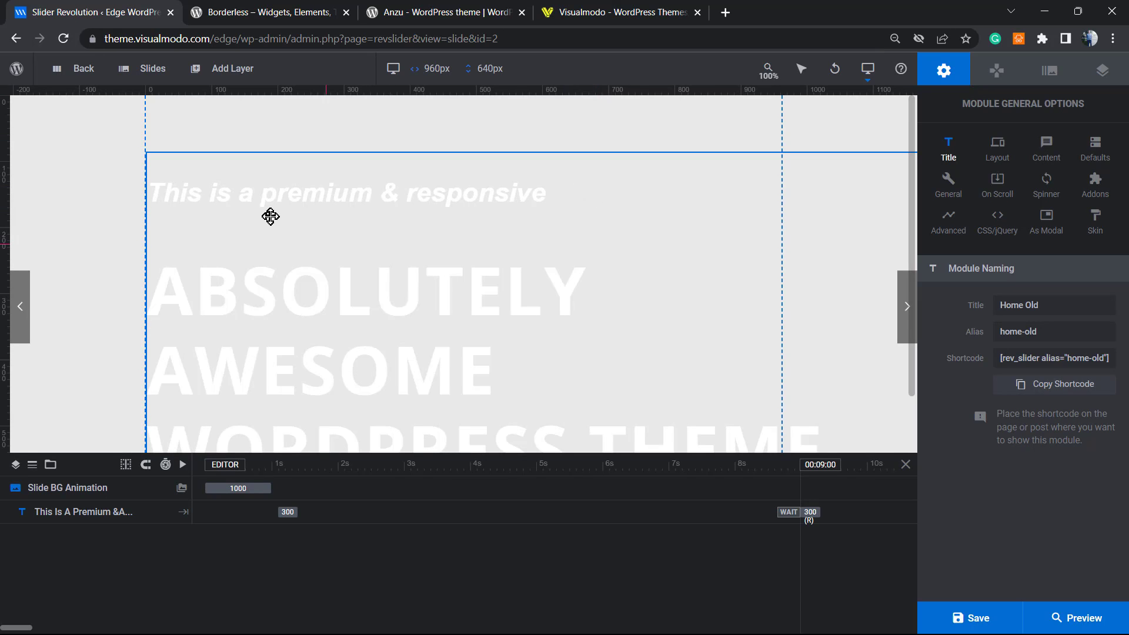
pyautogui.moveTo(271, 215); pyautogui.dragTo(272, 297)
pyautogui.click(345, 217)
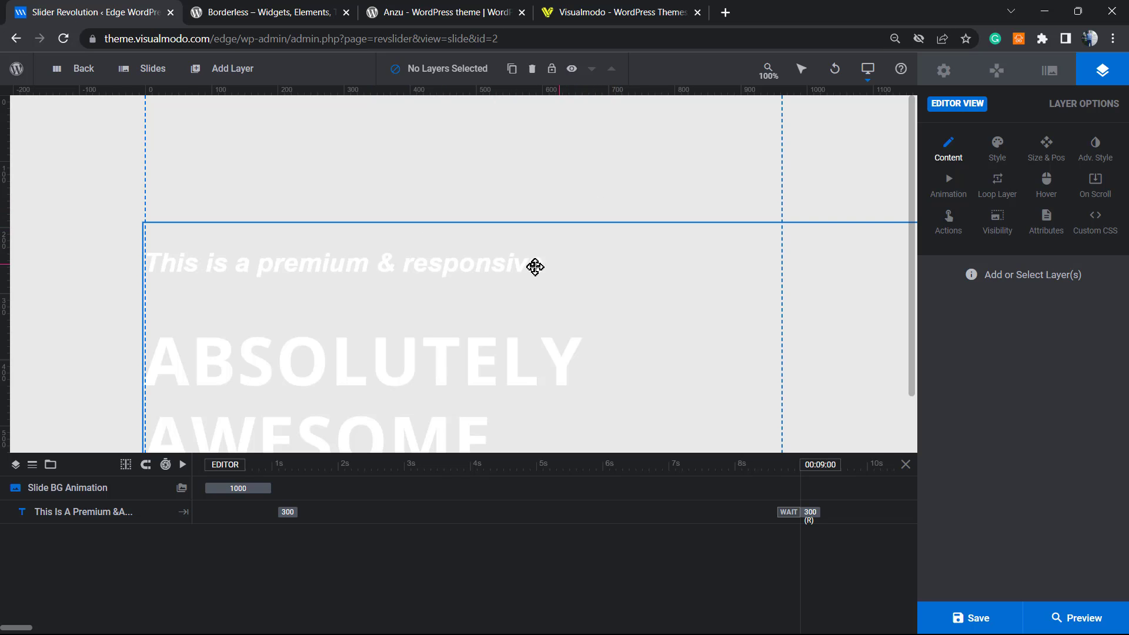
# Step: Zoom the page to 125% and bring up the Add Layer type menu
pyautogui.hotkey('ctrl', '+')
pyautogui.hotkey('ctrl', '+')
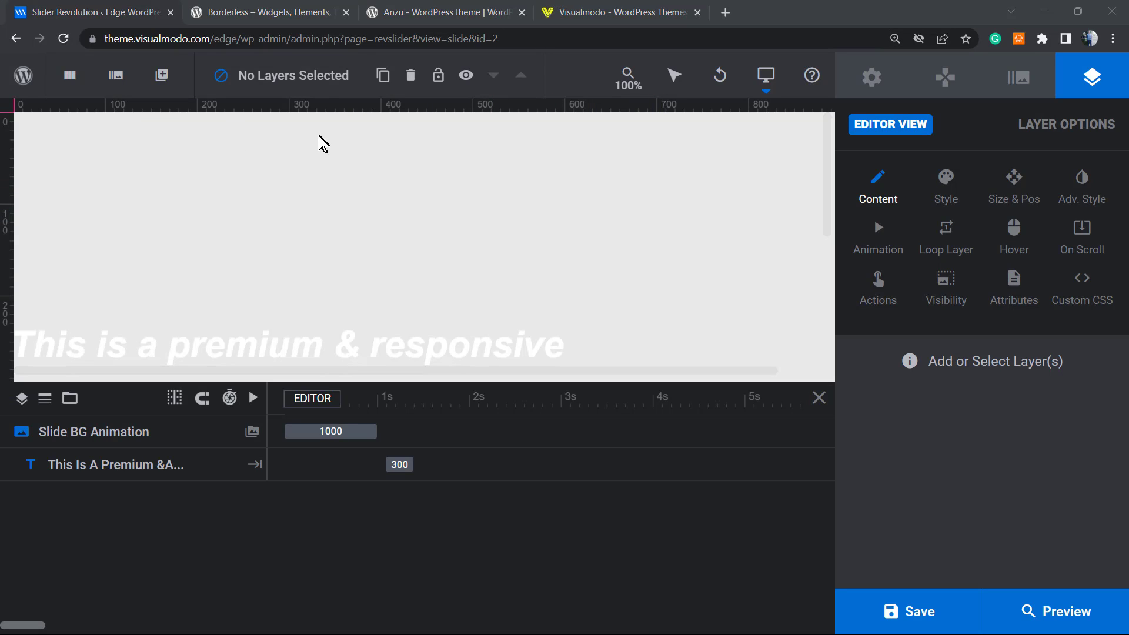
pyautogui.moveTo(162, 100)
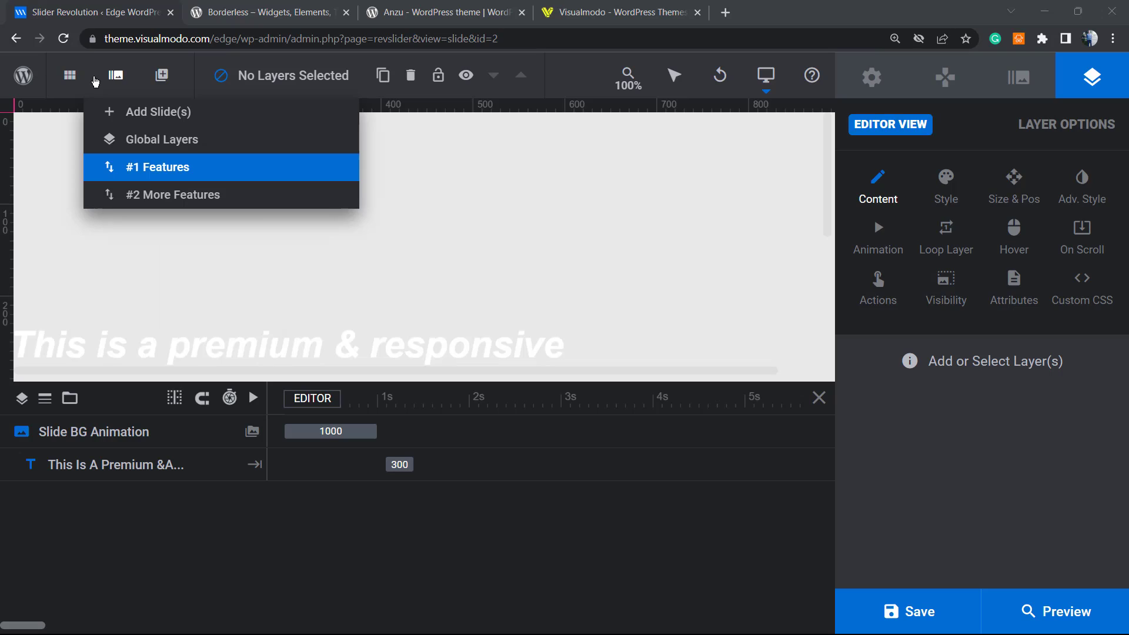
pyautogui.moveTo(162, 80)
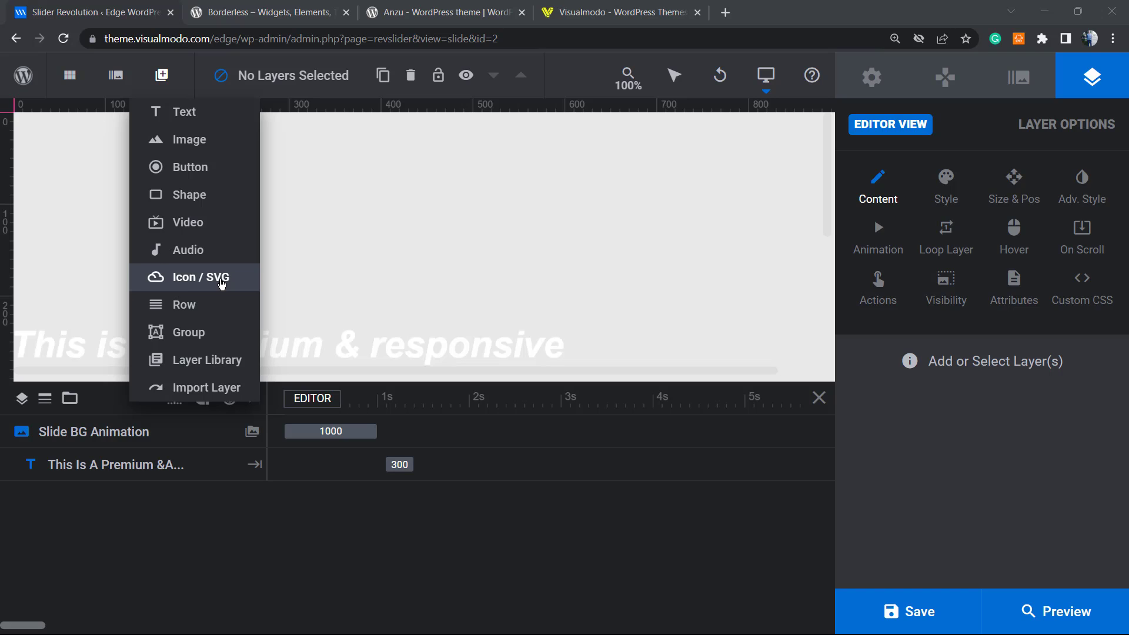
# Step: Add an Icon / SVG layer, browsing Font Awesome, Material Icons, Stroke Icons 7, then My SVG Library
pyautogui.click(221, 284)
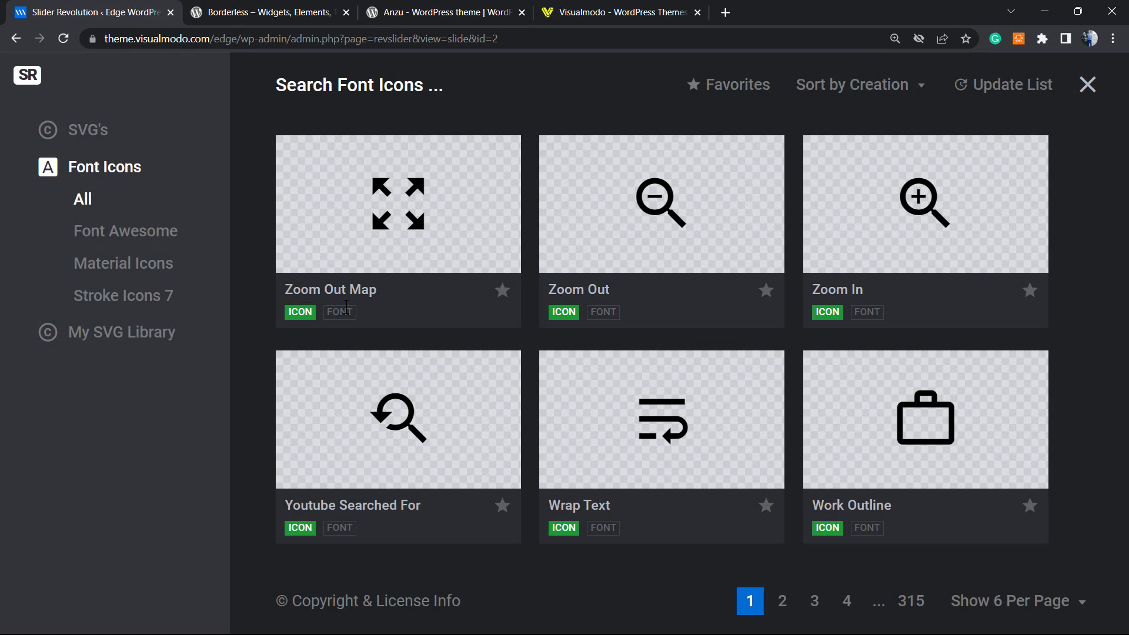
pyautogui.click(119, 229)
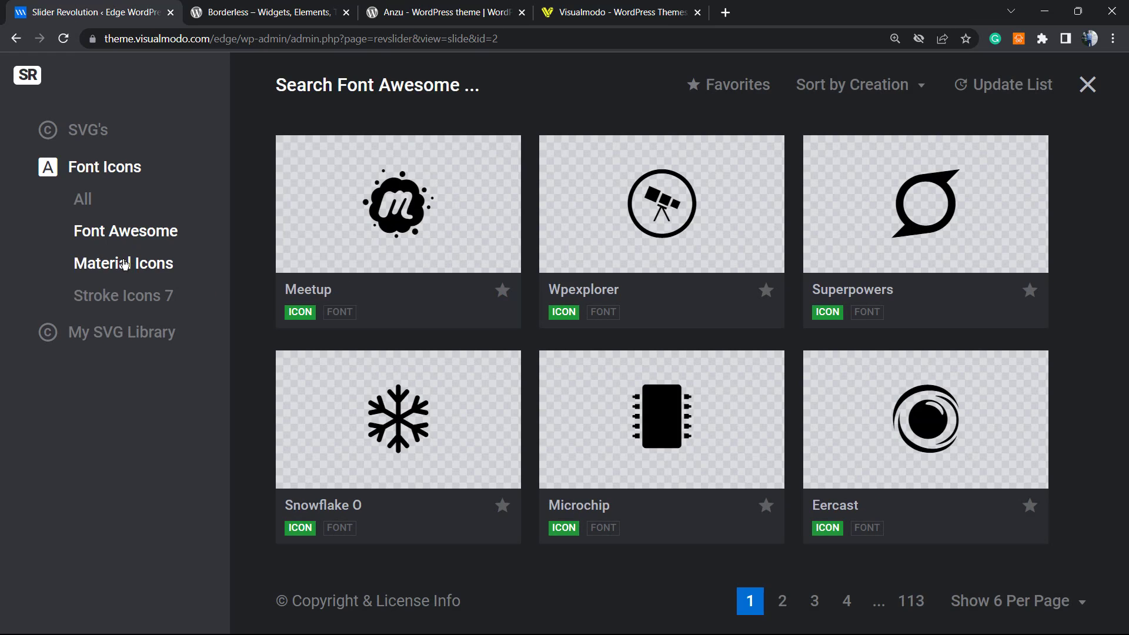
pyautogui.click(133, 266)
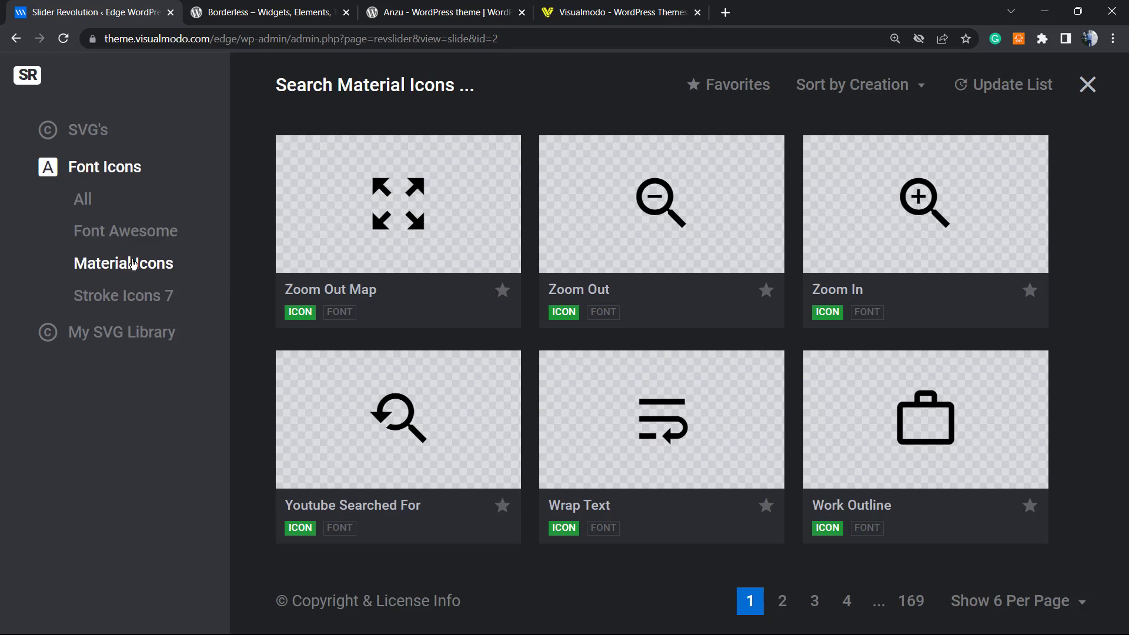
pyautogui.click(96, 301)
pyautogui.click(103, 330)
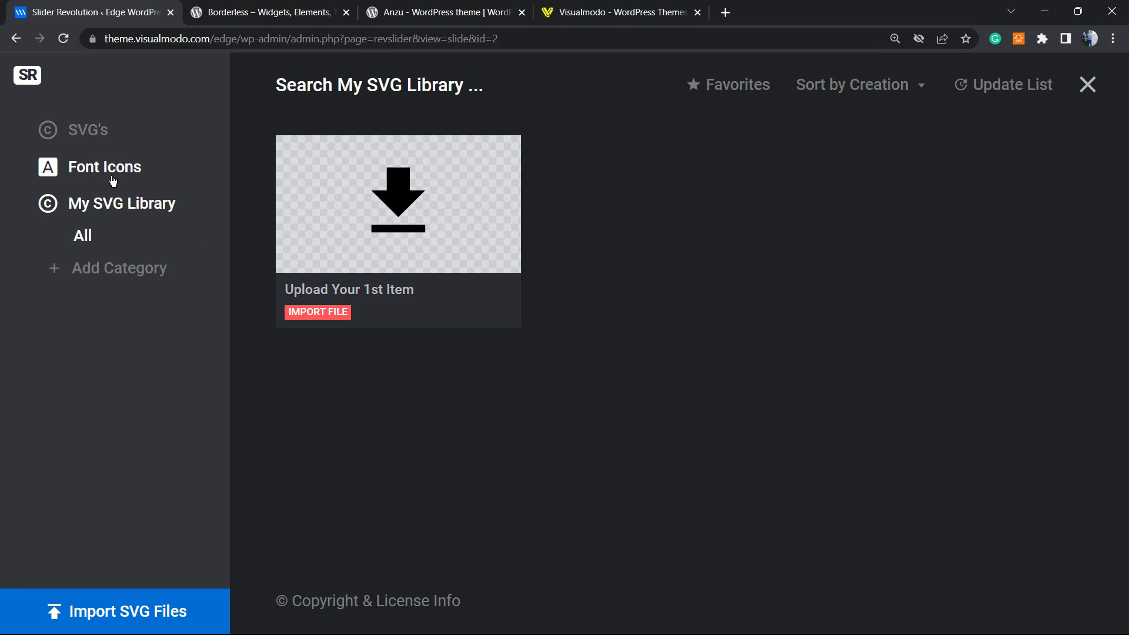
# Step: Switch to the SVG icon collection and page through to page 6
pyautogui.click(85, 138)
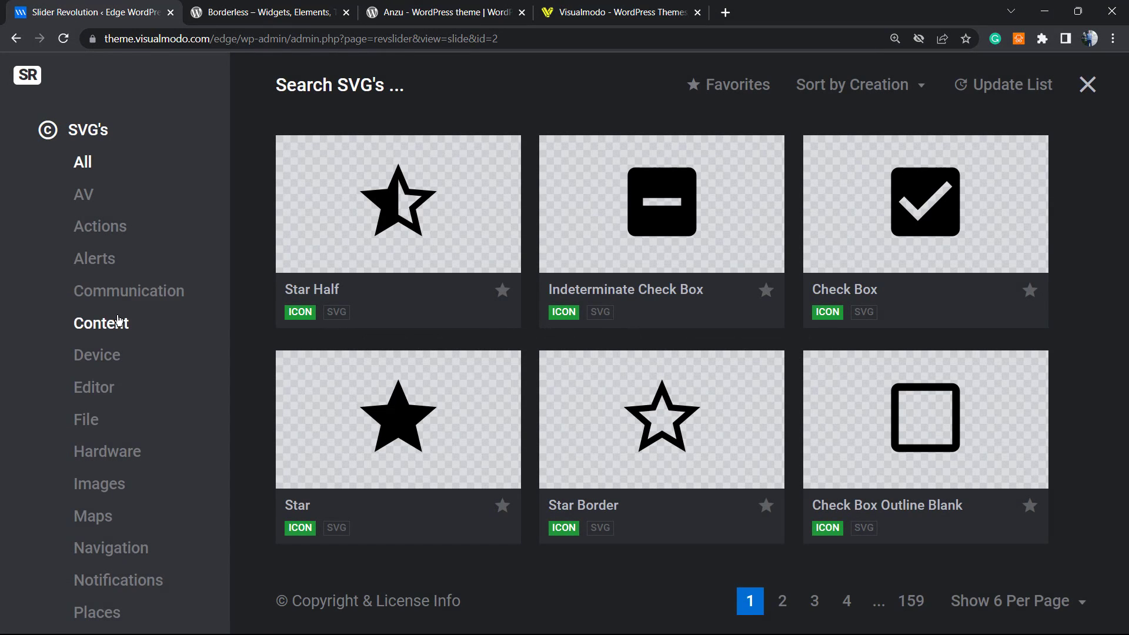
pyautogui.scroll(-3, 127, 335)
pyautogui.scroll(3, 130, 312)
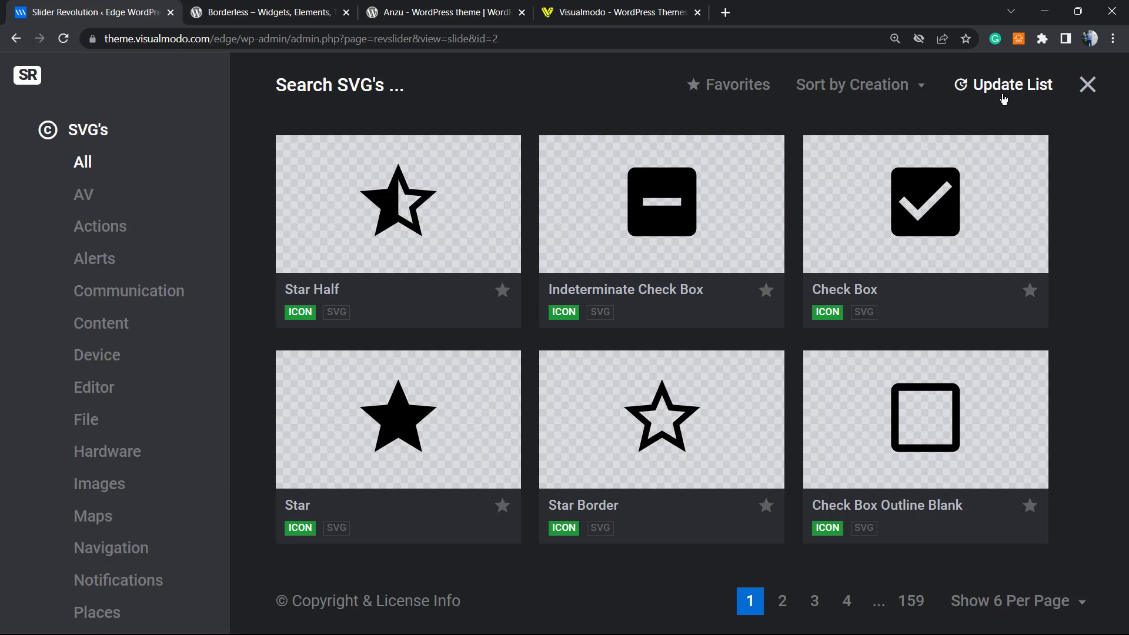
pyautogui.click(847, 600)
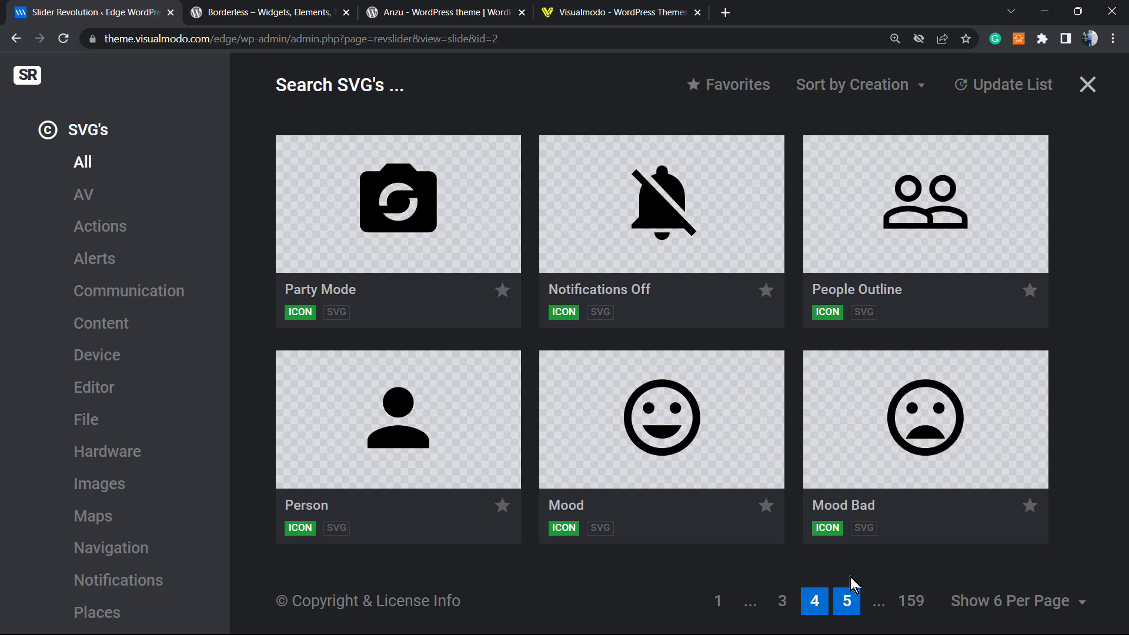
pyautogui.click(848, 601)
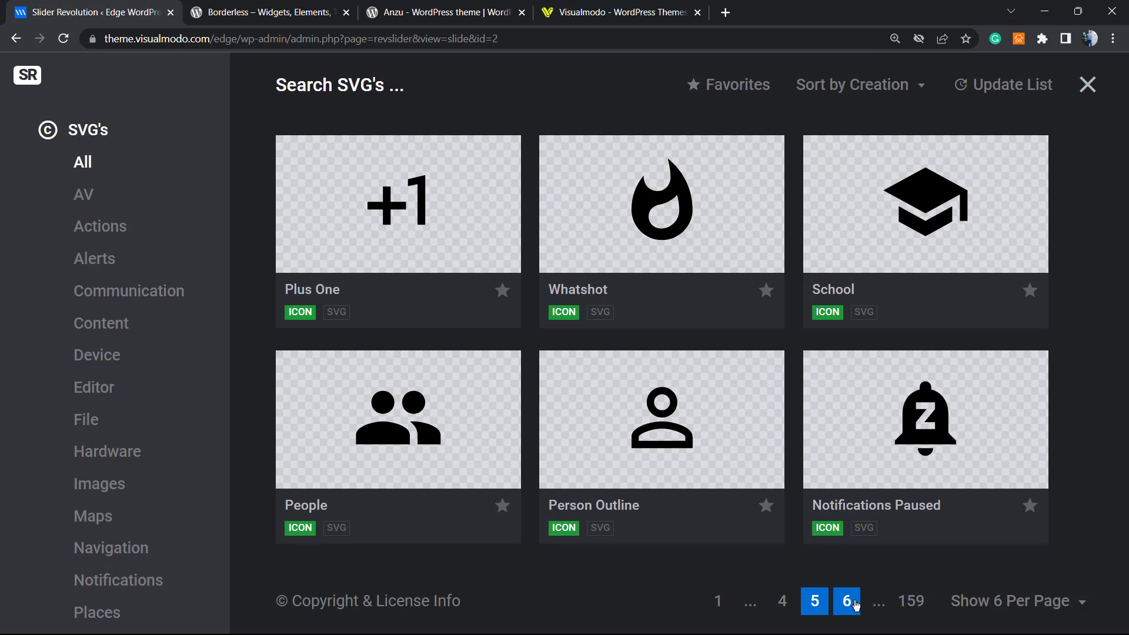
pyautogui.click(848, 601)
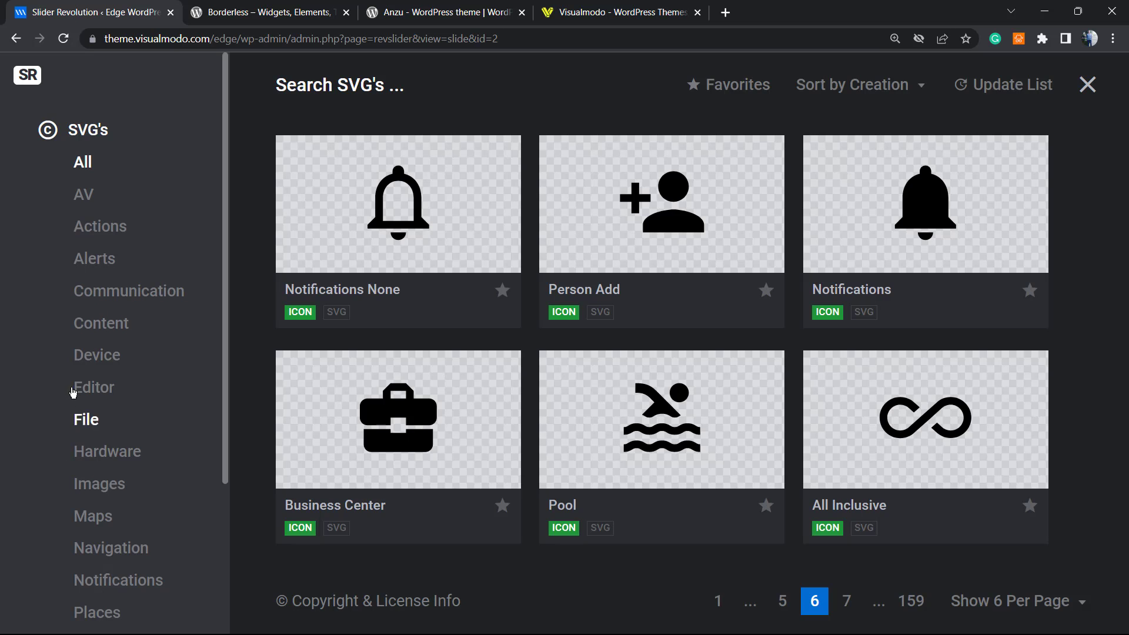
# Step: Filter the SVG icons by Editor, Images, then the Social category, and start a name search
pyautogui.click(89, 393)
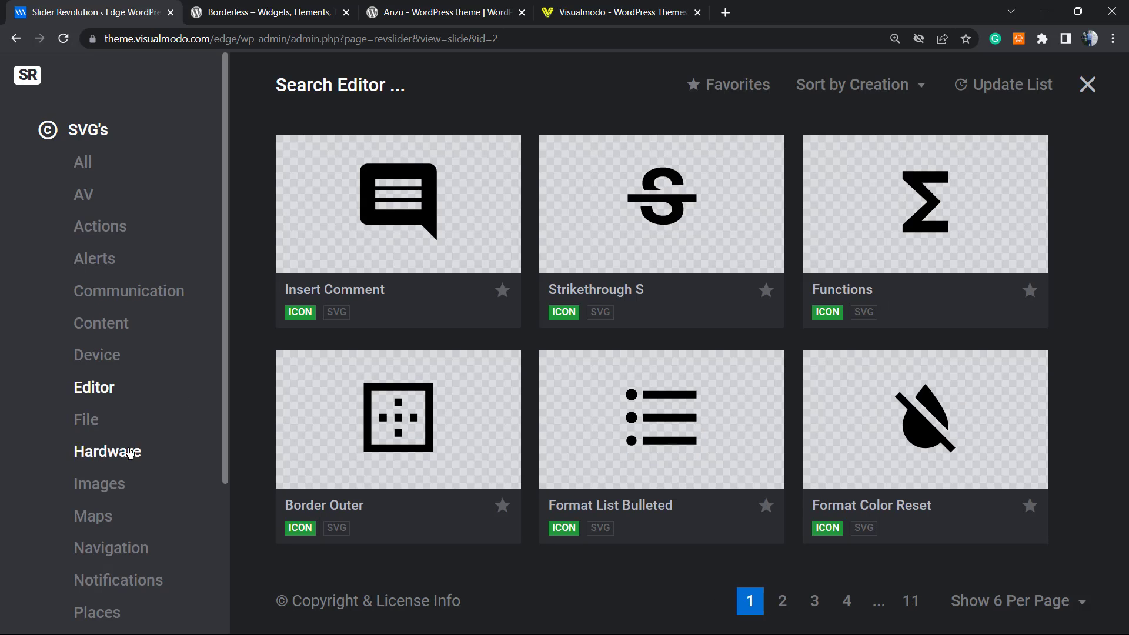
pyautogui.click(99, 484)
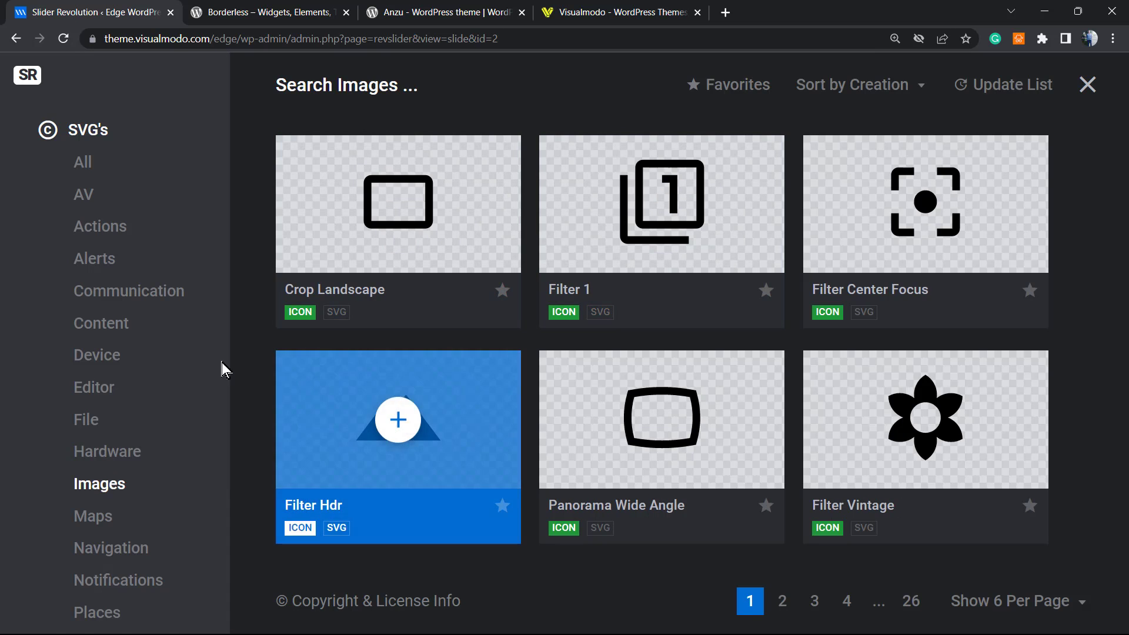
pyautogui.scroll(-3, 158, 378)
pyautogui.click(115, 448)
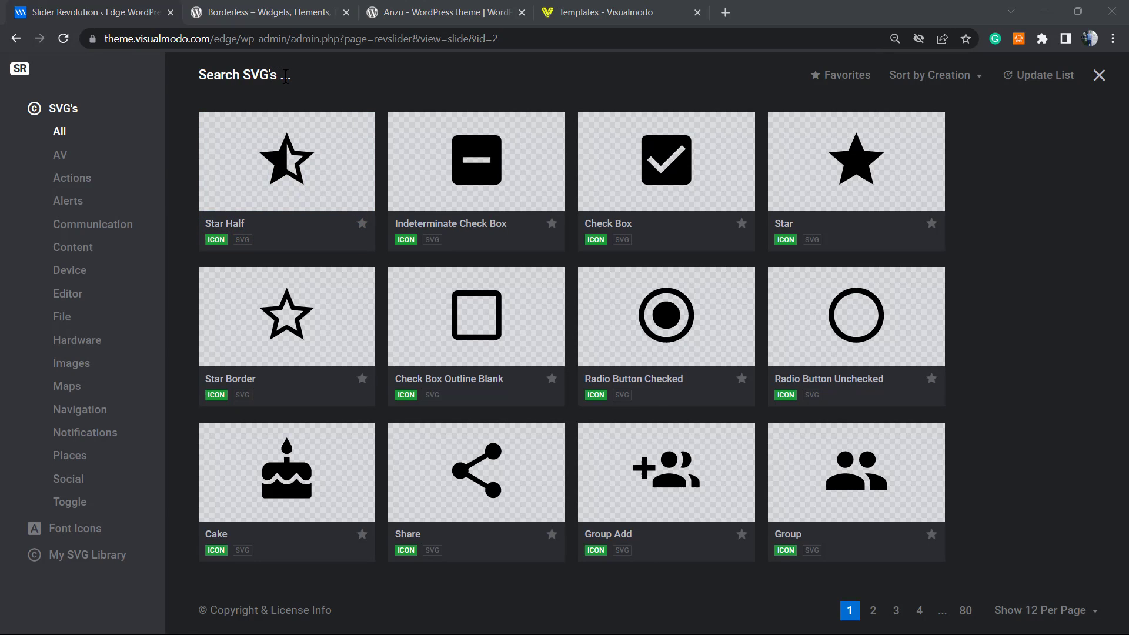
pyautogui.click(286, 77)
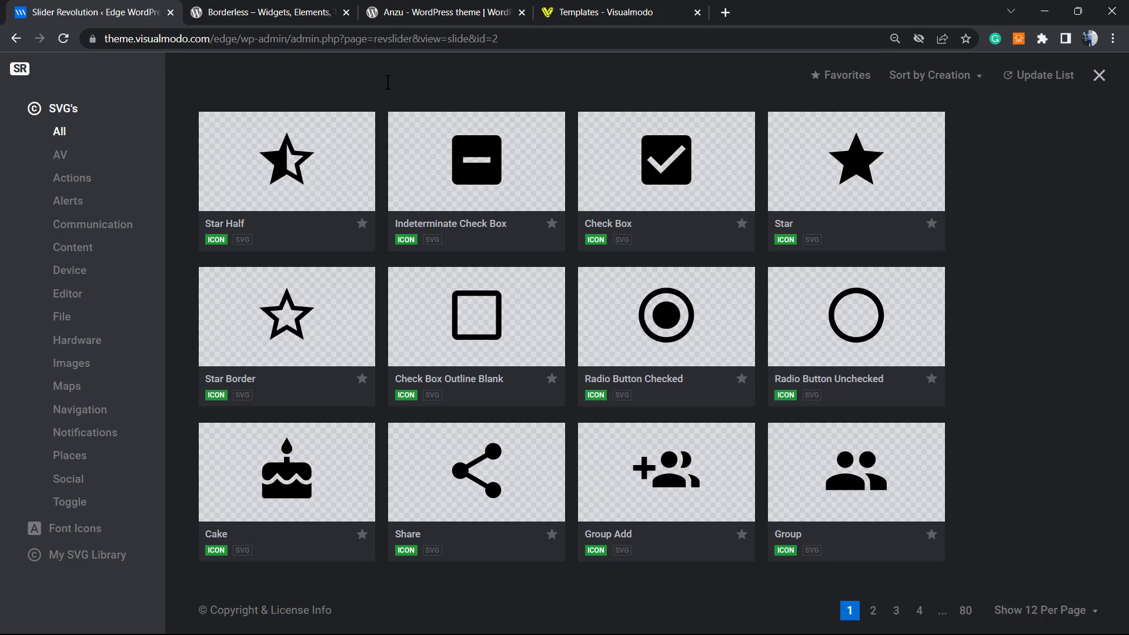
pyautogui.press('super')
pyautogui.press('super')
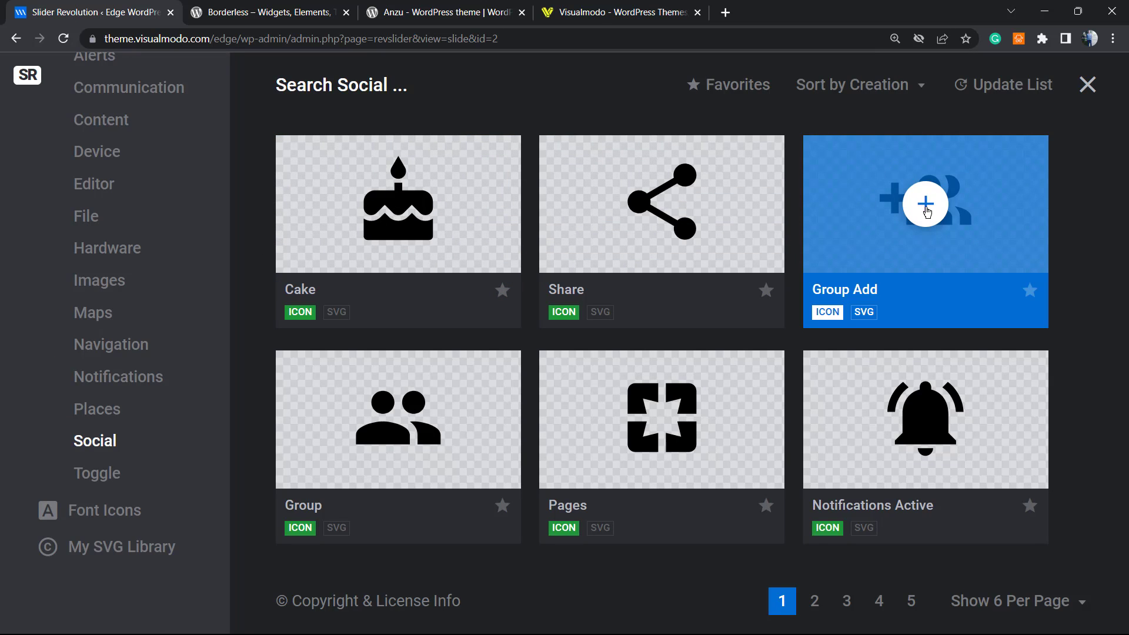
# Step: Add the Group Add icon to the slide and show its Size & Pos settings
pyautogui.click(866, 238)
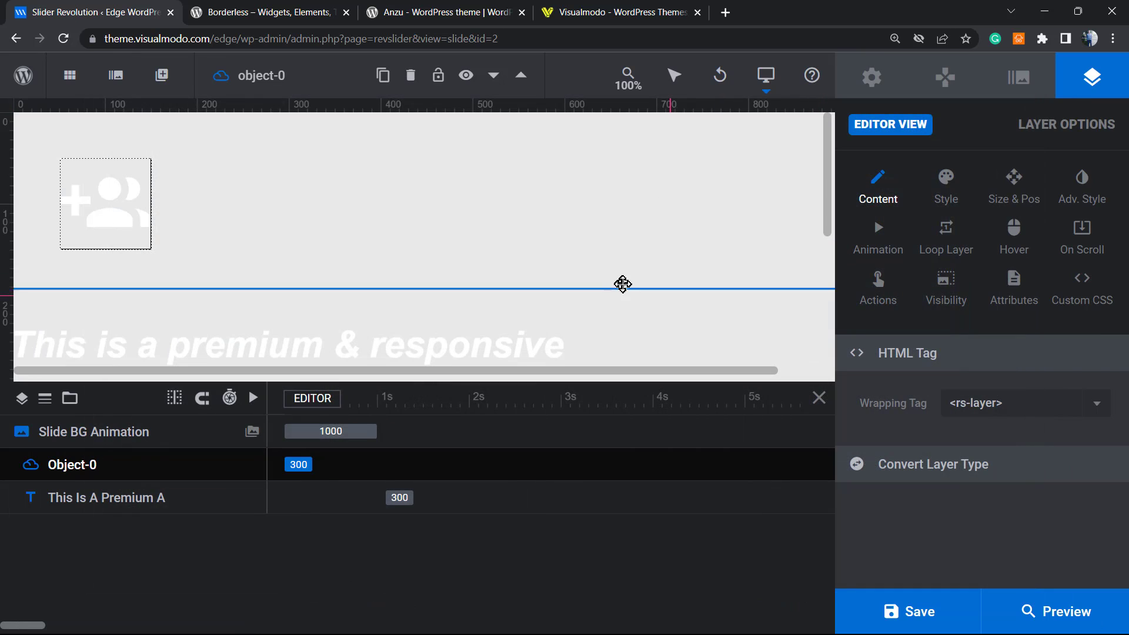
pyautogui.click(106, 227)
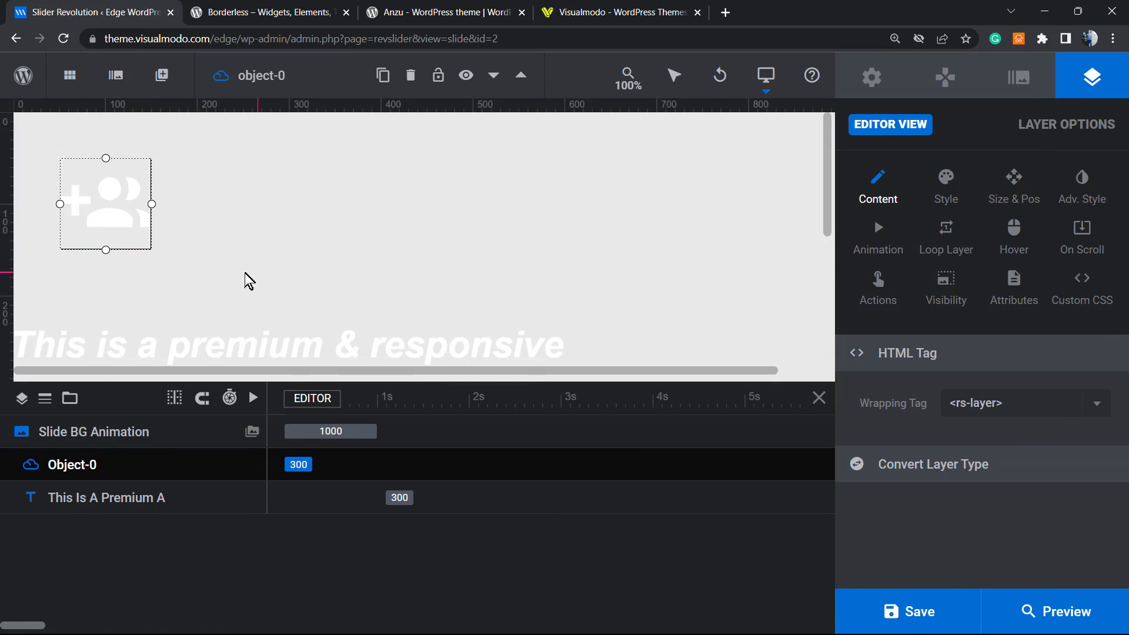
pyautogui.scroll(-5, 242, 275)
pyautogui.scroll(5, 243, 275)
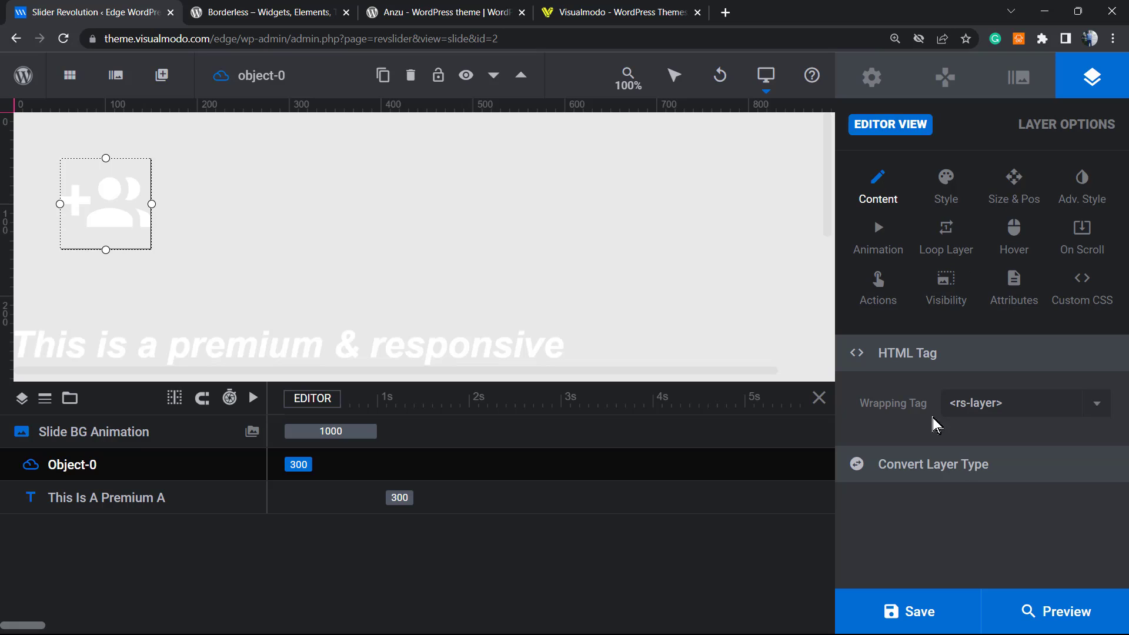
pyautogui.click(945, 177)
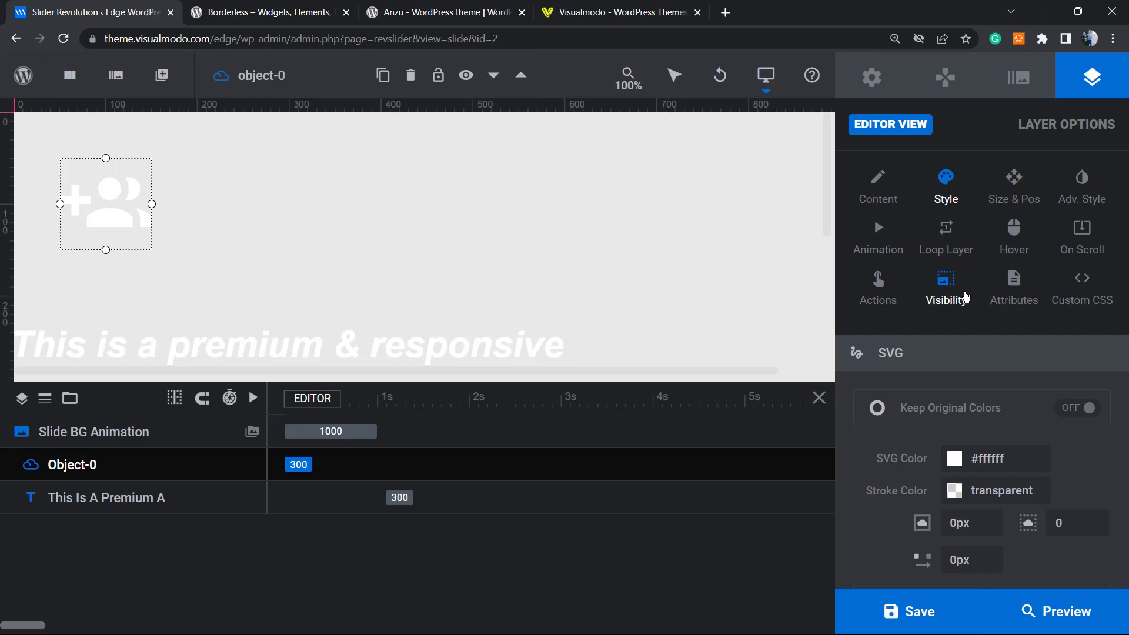
pyautogui.click(990, 202)
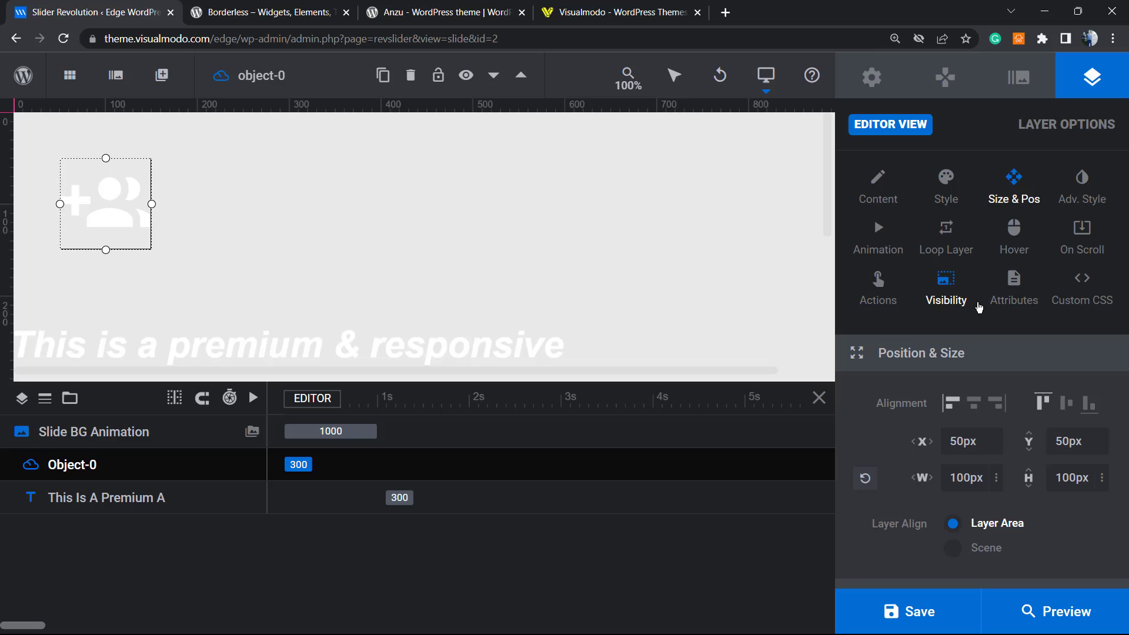
# Step: Centre the icon horizontally, align it to the top, and nudge it down to Y 55px
pyautogui.click(975, 402)
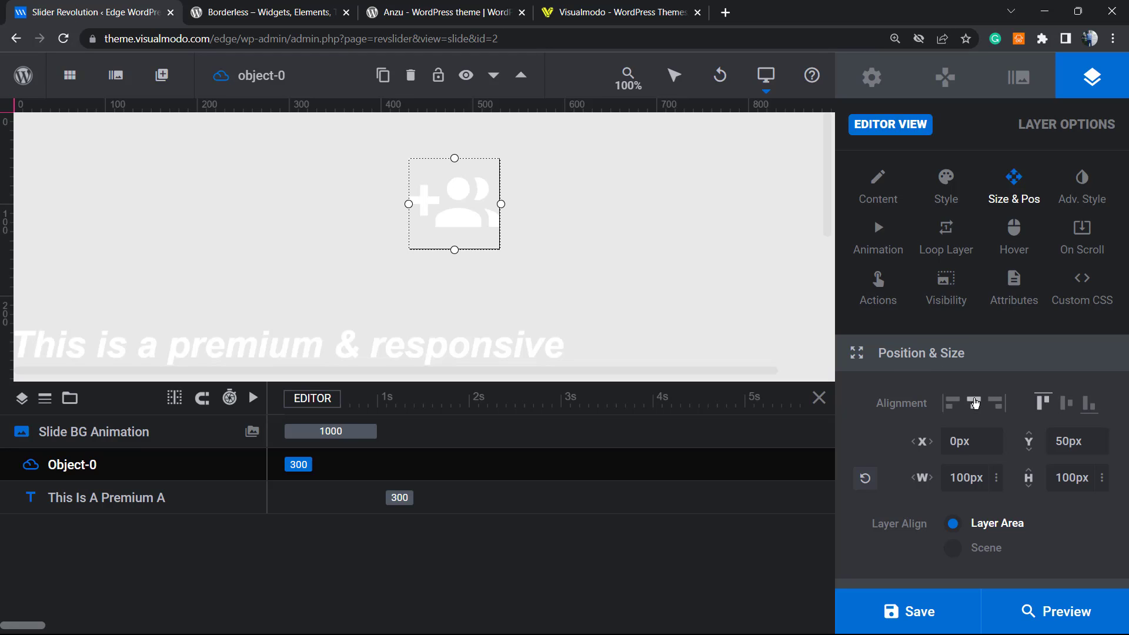
pyautogui.click(1064, 403)
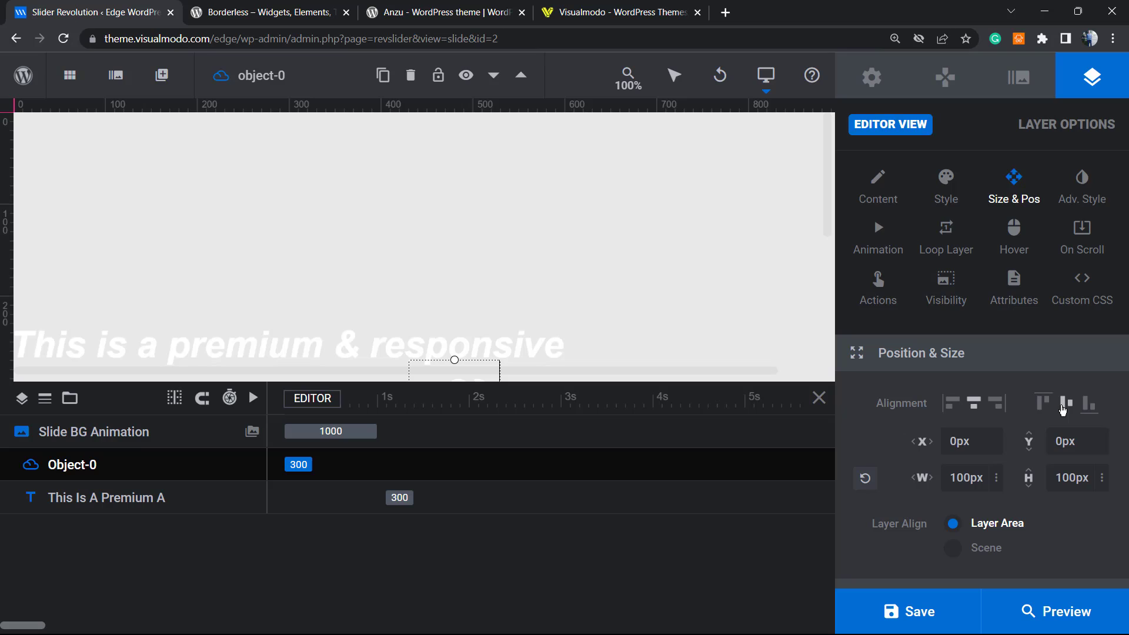
pyautogui.click(1044, 405)
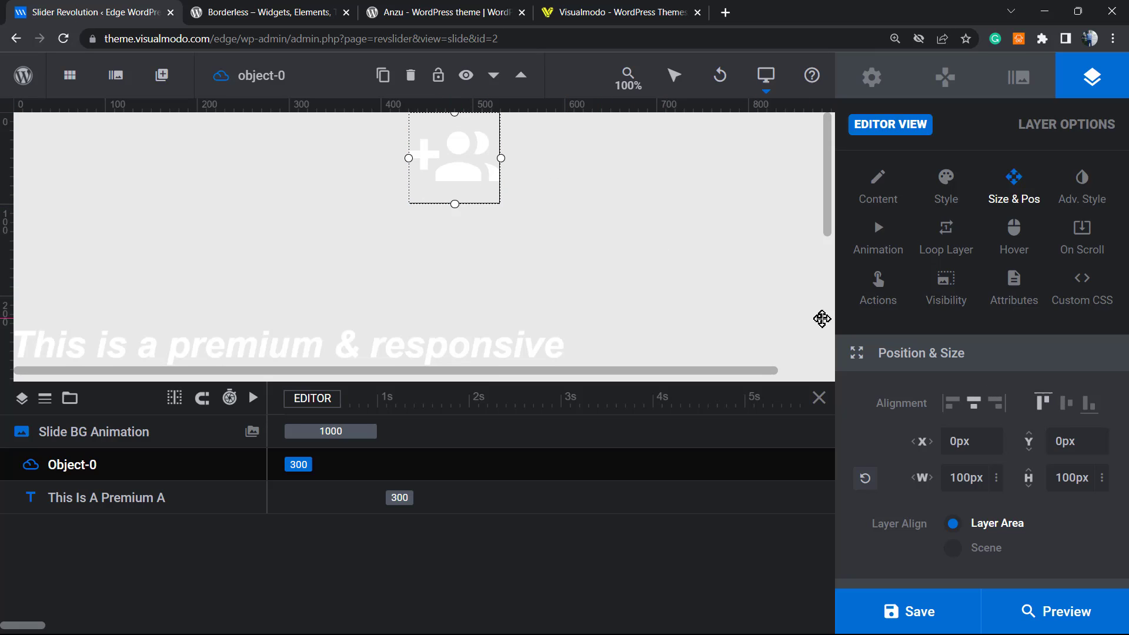
pyautogui.press('Down')
pyautogui.press('Down')
pyautogui.press('Down')
pyautogui.press('Down')
pyautogui.press('Down')
pyautogui.press('Down')
pyautogui.press('Down')
pyautogui.press('Down')
pyautogui.press('Down')
pyautogui.press('Down')
pyautogui.press('Down')
pyautogui.press('Down')
pyautogui.press('Down')
pyautogui.press('Down')
pyautogui.press('Down')
pyautogui.press('Down')
pyautogui.press('Down')
pyautogui.press('Down')
pyautogui.press('Down')
pyautogui.press('Down')
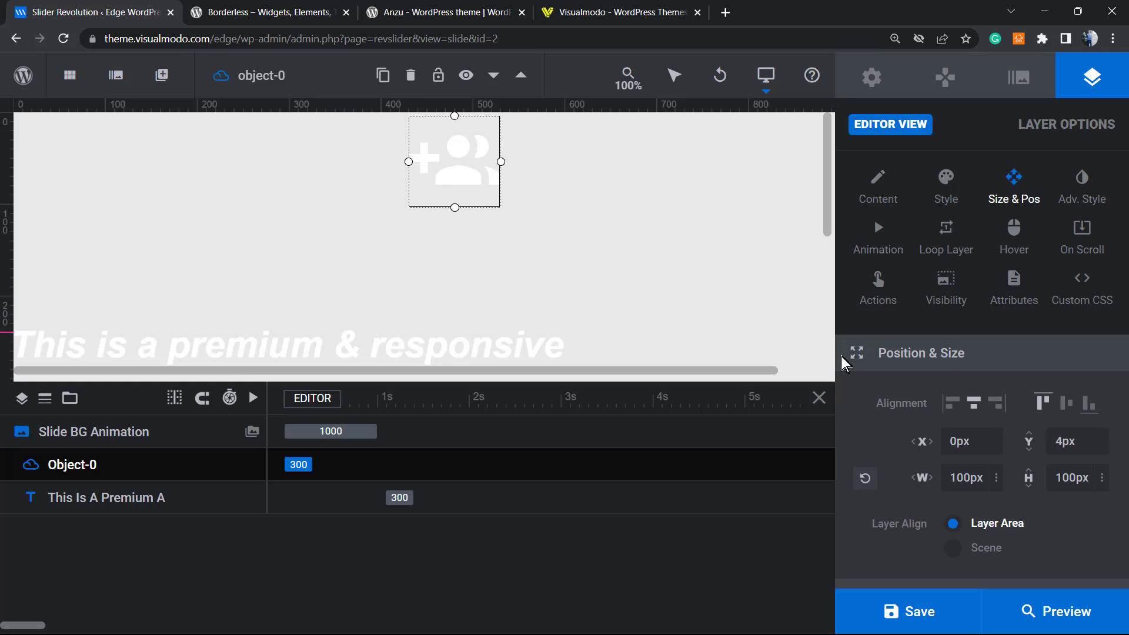
pyautogui.press('Down')
pyautogui.press('Down')
pyautogui.press('Down')
pyautogui.press('Down')
pyautogui.press('Down')
pyautogui.press('Down')
pyautogui.press('Down')
pyautogui.press('Down')
pyautogui.press('Down')
pyautogui.press('Down')
pyautogui.press('Down')
pyautogui.press('Down')
pyautogui.press('Down')
pyautogui.press('Down')
pyautogui.press('Down')
pyautogui.press('Down')
pyautogui.press('Down')
pyautogui.press('Down')
pyautogui.press('Down')
pyautogui.press('Down')
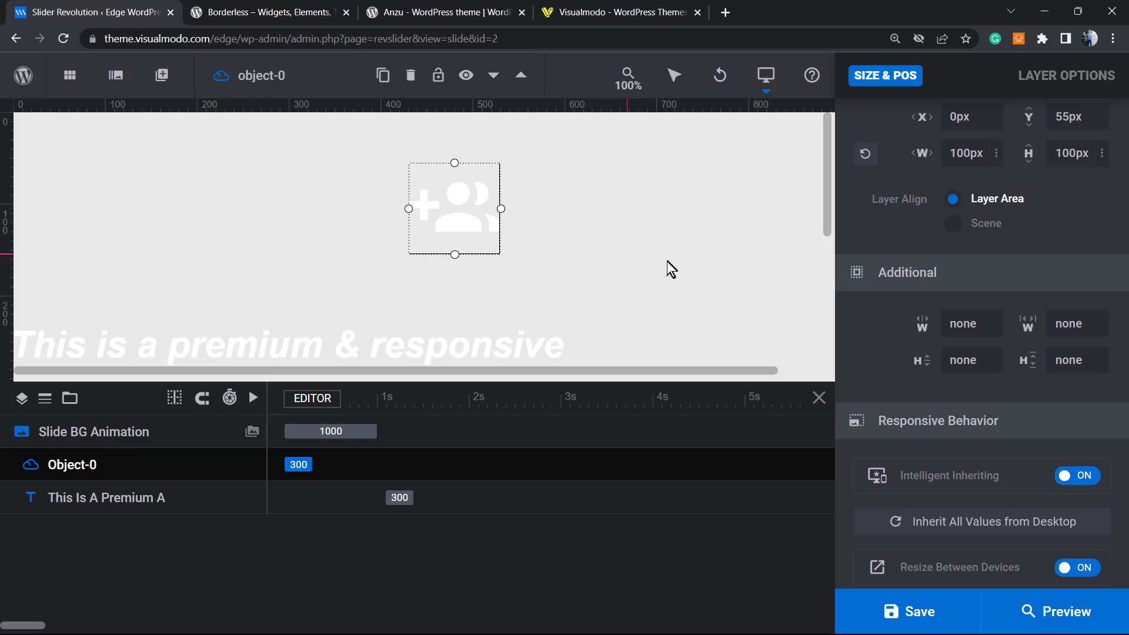
pyautogui.scroll(5, 979, 362)
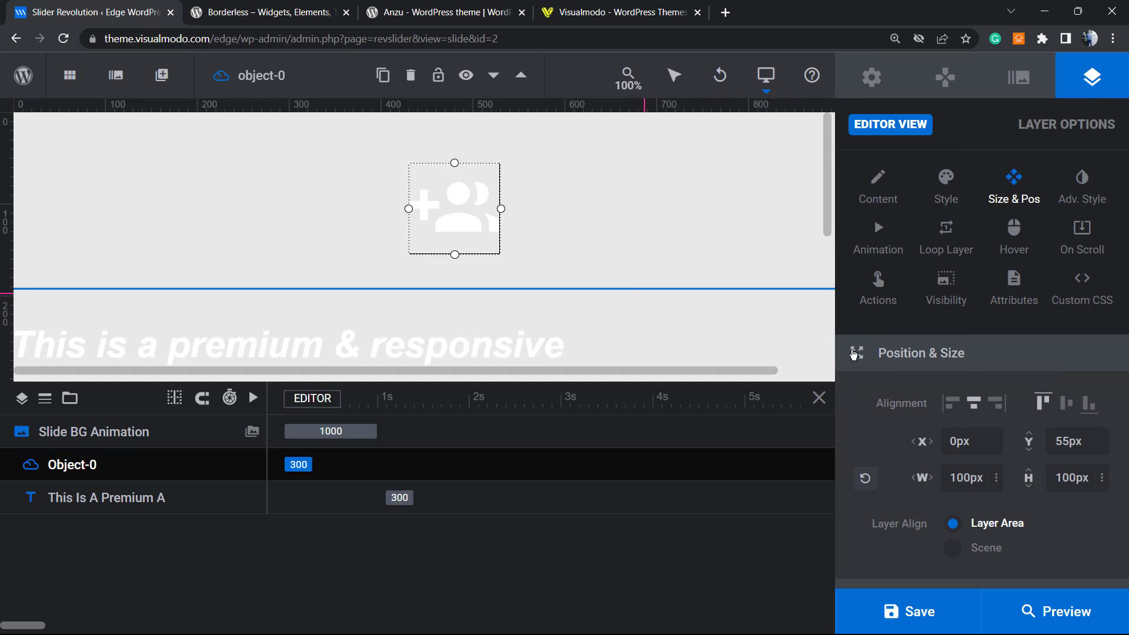
# Step: Check the icon's 100px width, height and size-limit fields without changing them
pyautogui.click(964, 476)
pyautogui.click(1075, 478)
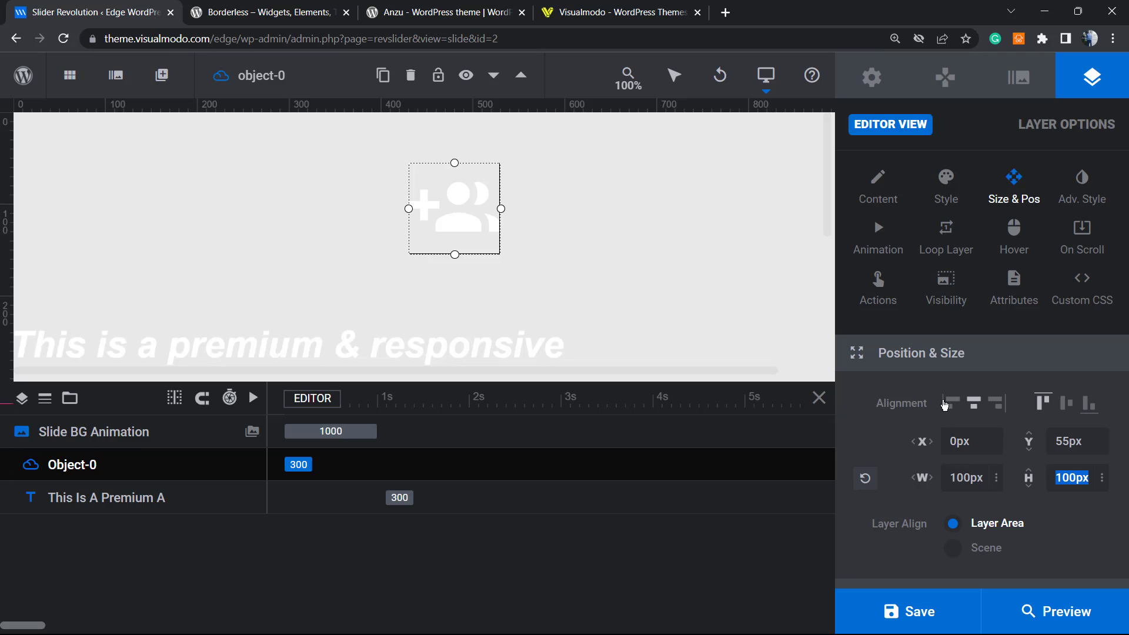
pyautogui.scroll(-6, 941, 459)
pyautogui.scroll(3, 924, 456)
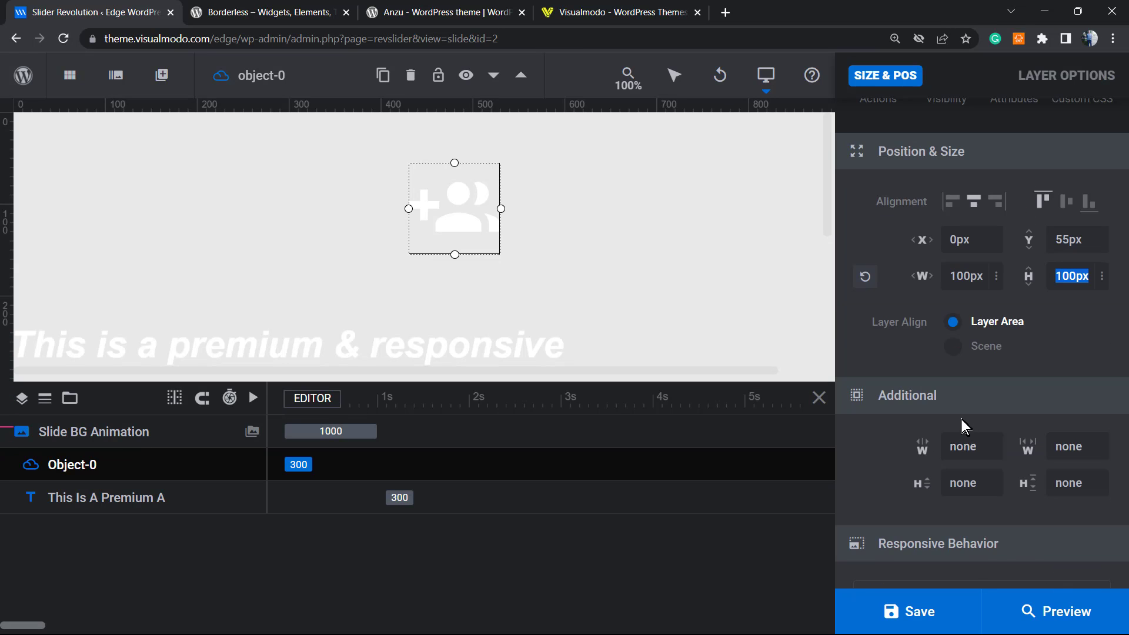
pyautogui.scroll(-2, 961, 418)
pyautogui.scroll(2, 987, 334)
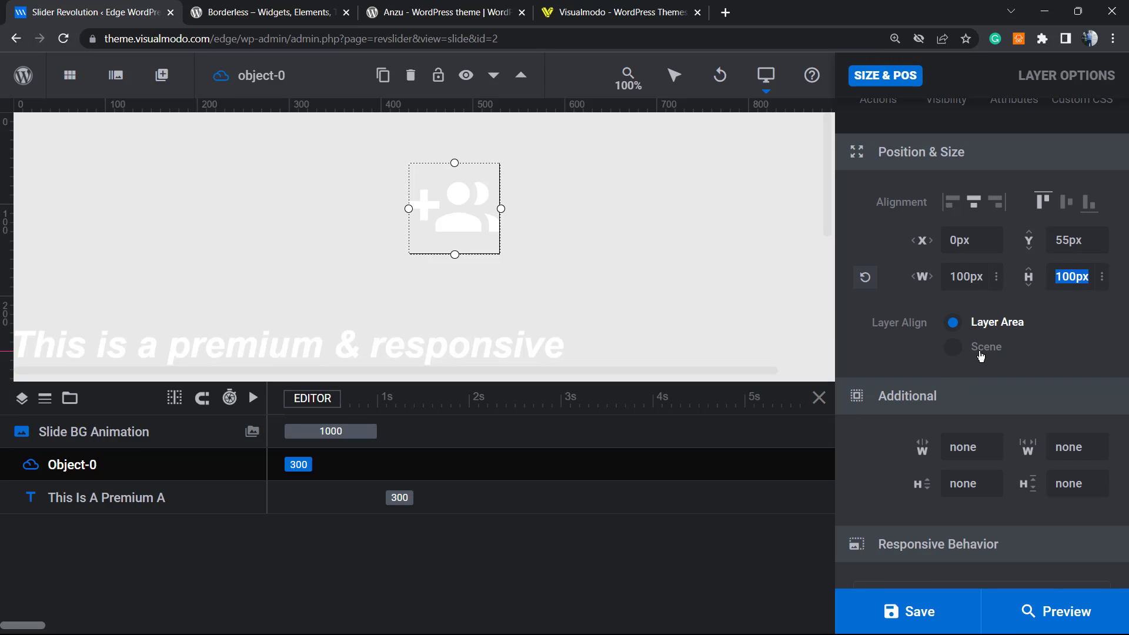
pyautogui.scroll(-4, 933, 444)
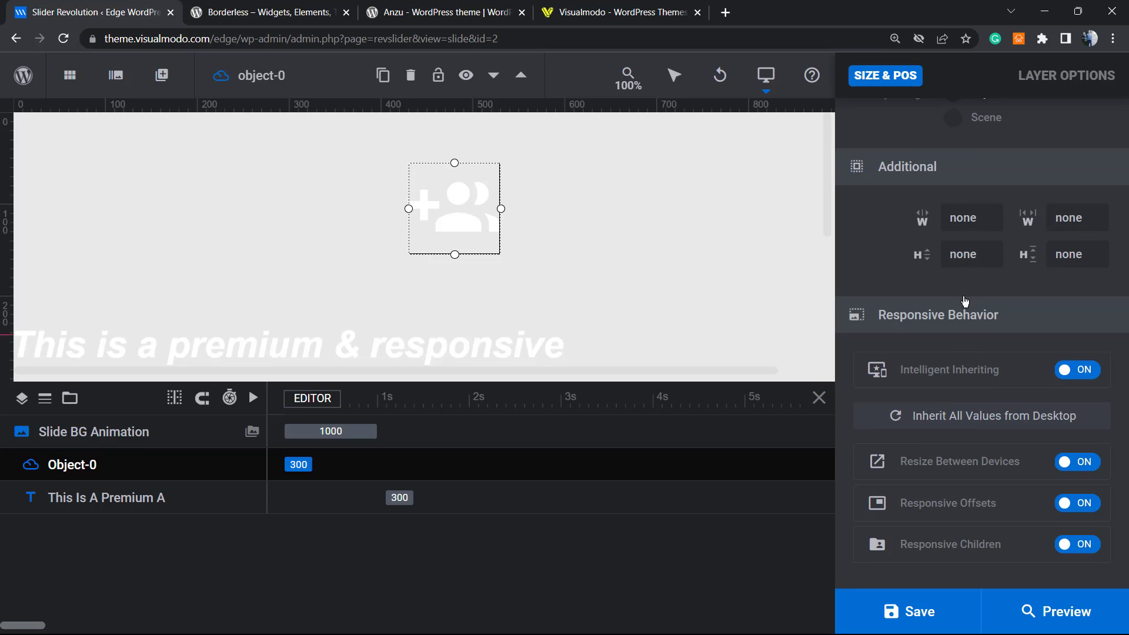
pyautogui.click(962, 220)
pyautogui.scroll(8, 983, 411)
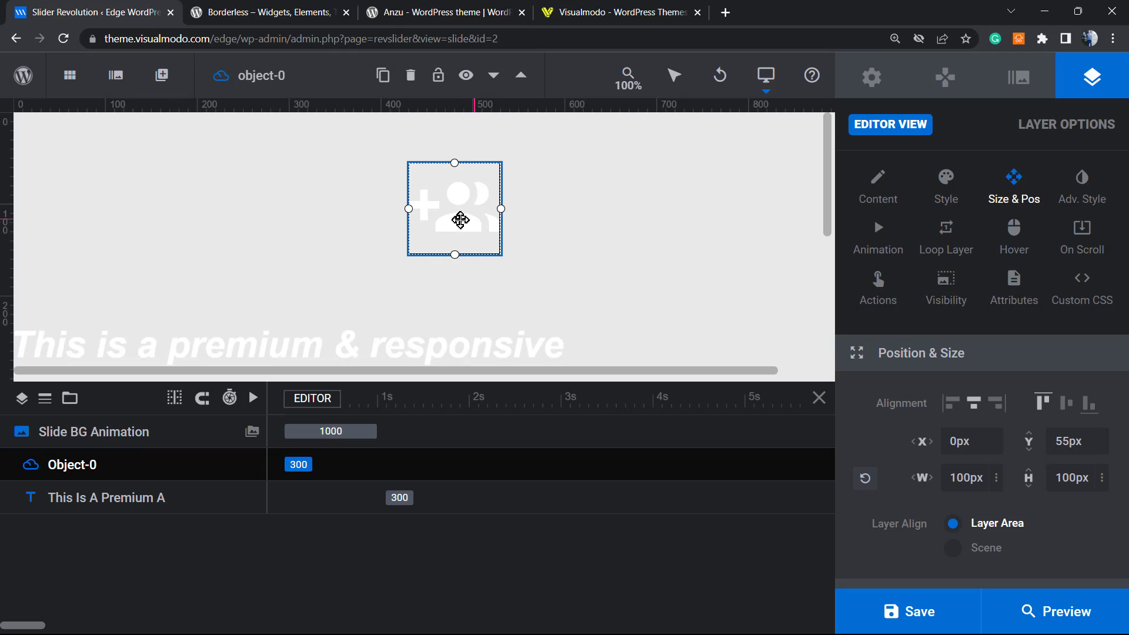
# Step: Drag the icon left and up to X -426px, Y 106px, just above the heading
pyautogui.moveTo(435, 230); pyautogui.dragTo(75, 272)
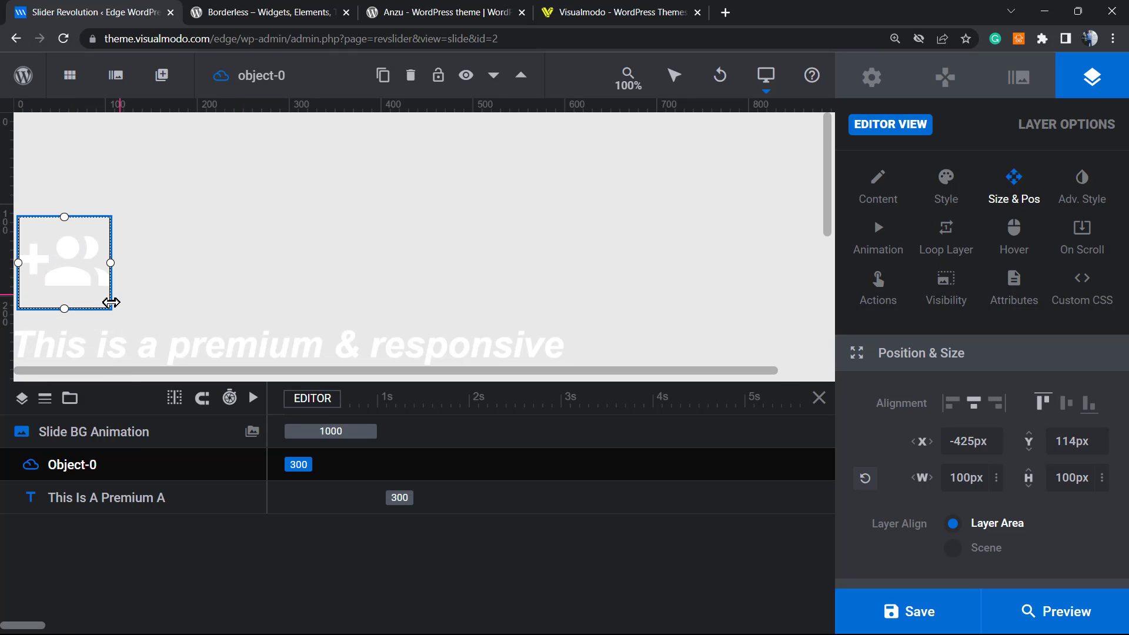
pyautogui.hotkey('ctrl', '-')
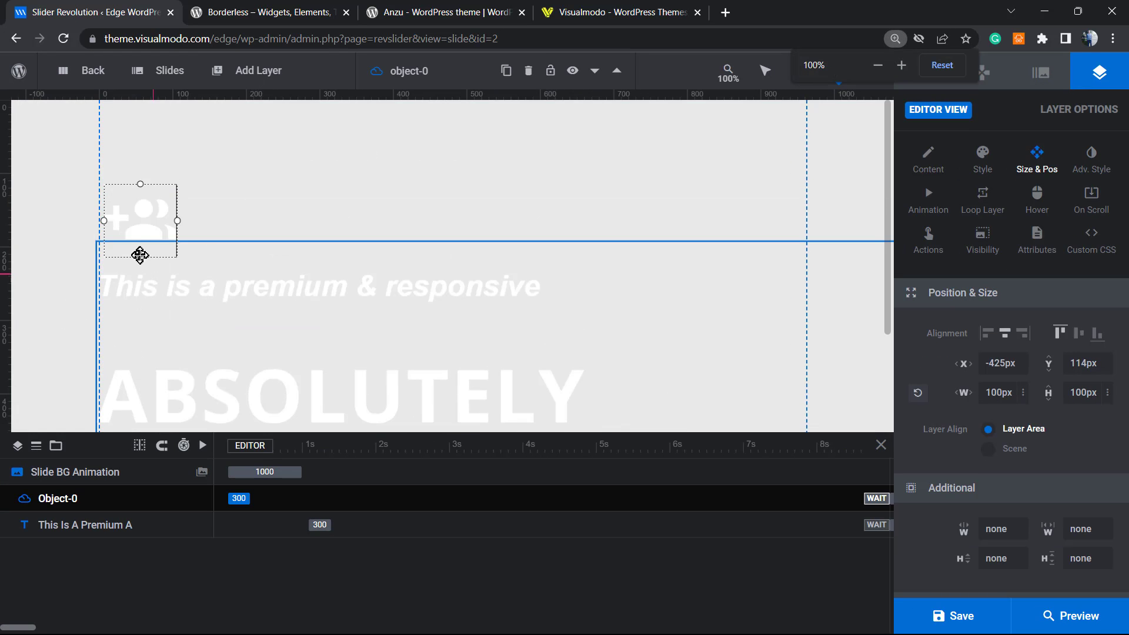
pyautogui.moveTo(137, 225); pyautogui.dragTo(136, 219)
pyautogui.click(280, 238)
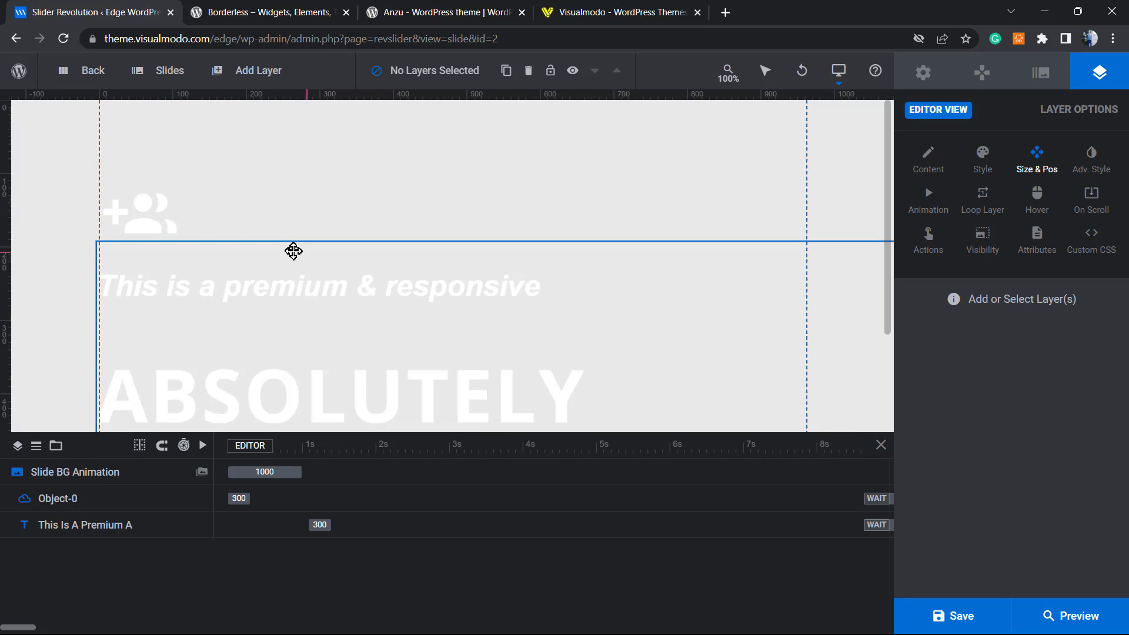
pyautogui.click(278, 291)
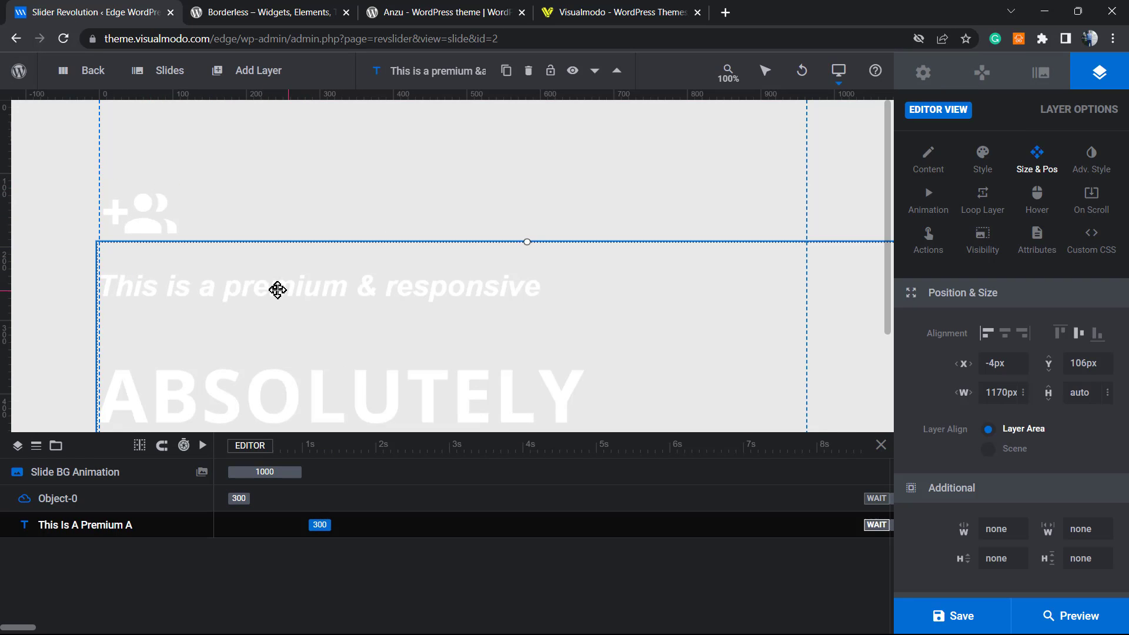
pyautogui.click(156, 202)
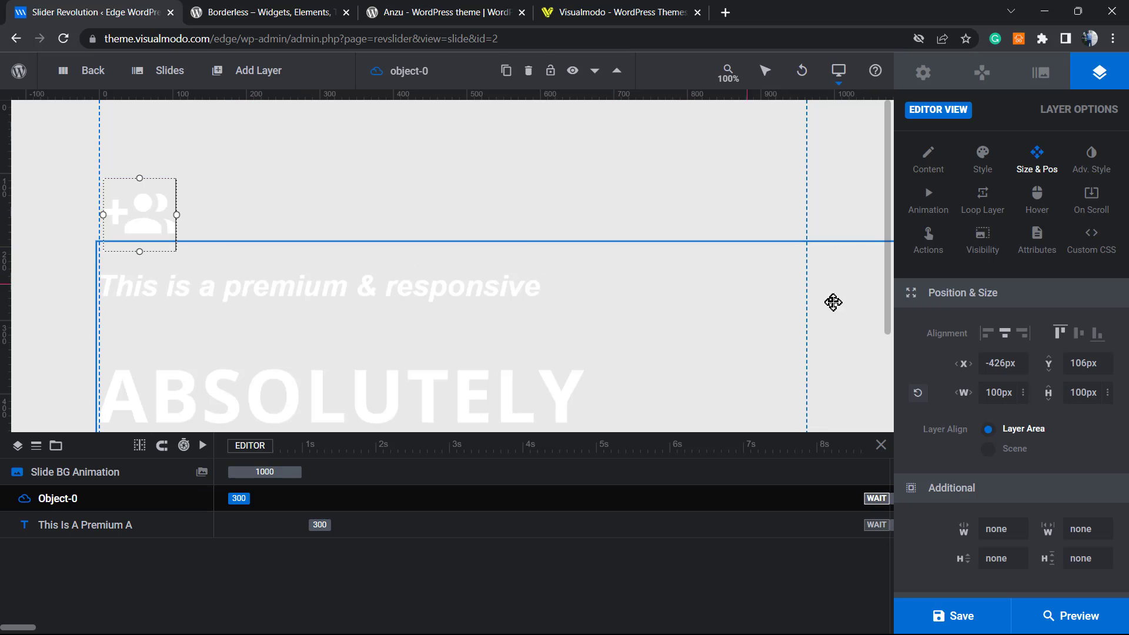
pyautogui.click(984, 155)
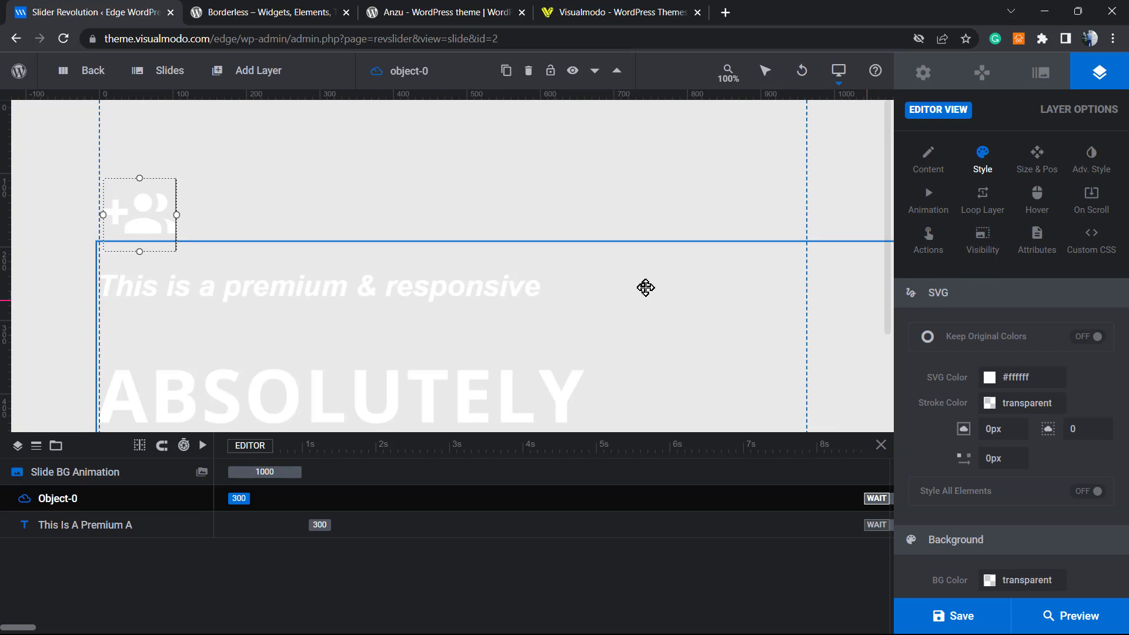
# Step: Set the icon's SVG colour to black #000000 using the black preset swatch
pyautogui.scroll(2, 632, 283)
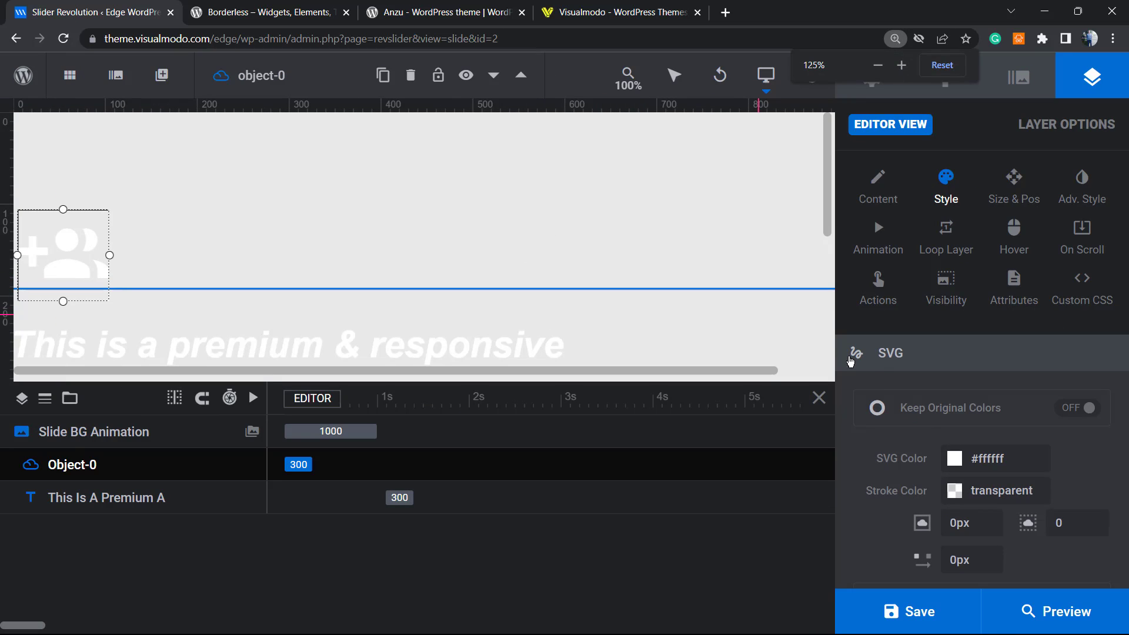
pyautogui.click(996, 466)
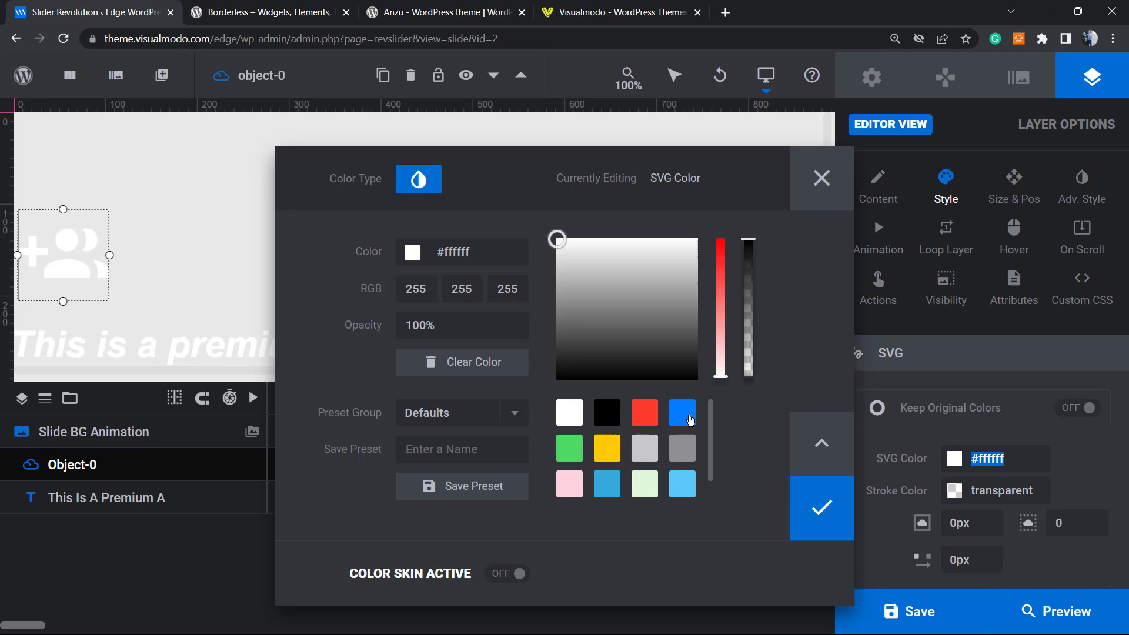
pyautogui.click(616, 414)
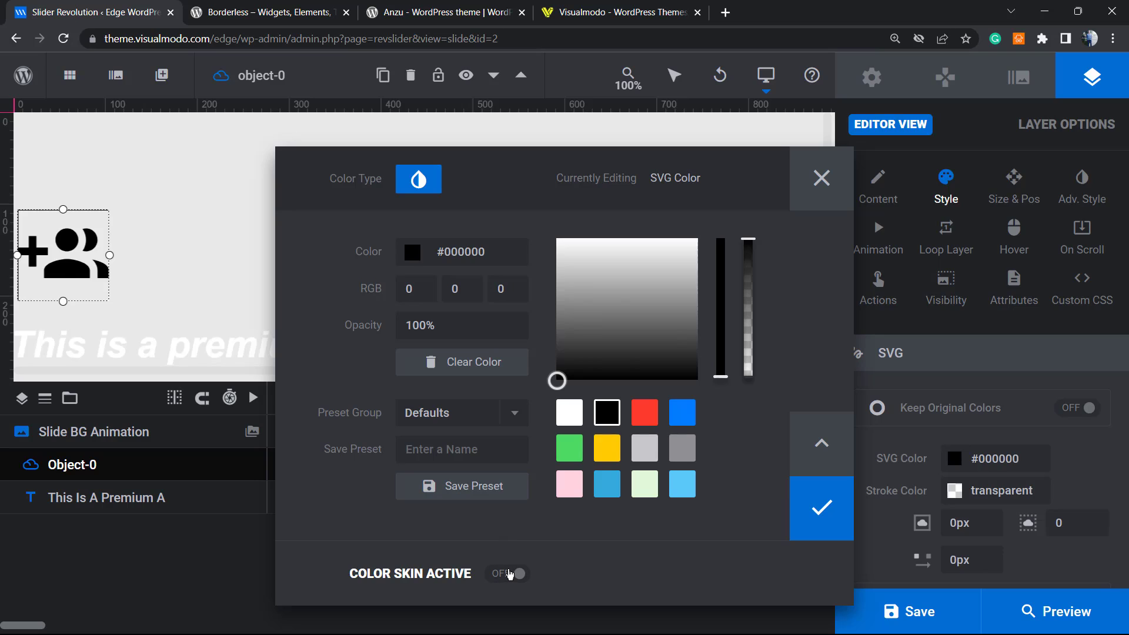
pyautogui.click(509, 574)
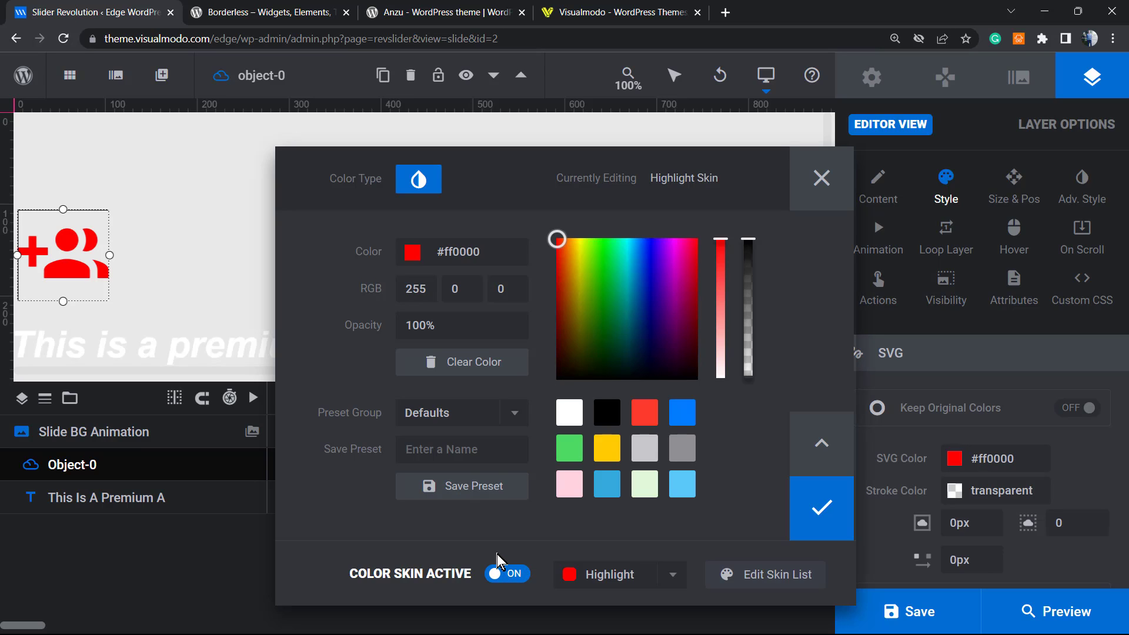
pyautogui.click(501, 573)
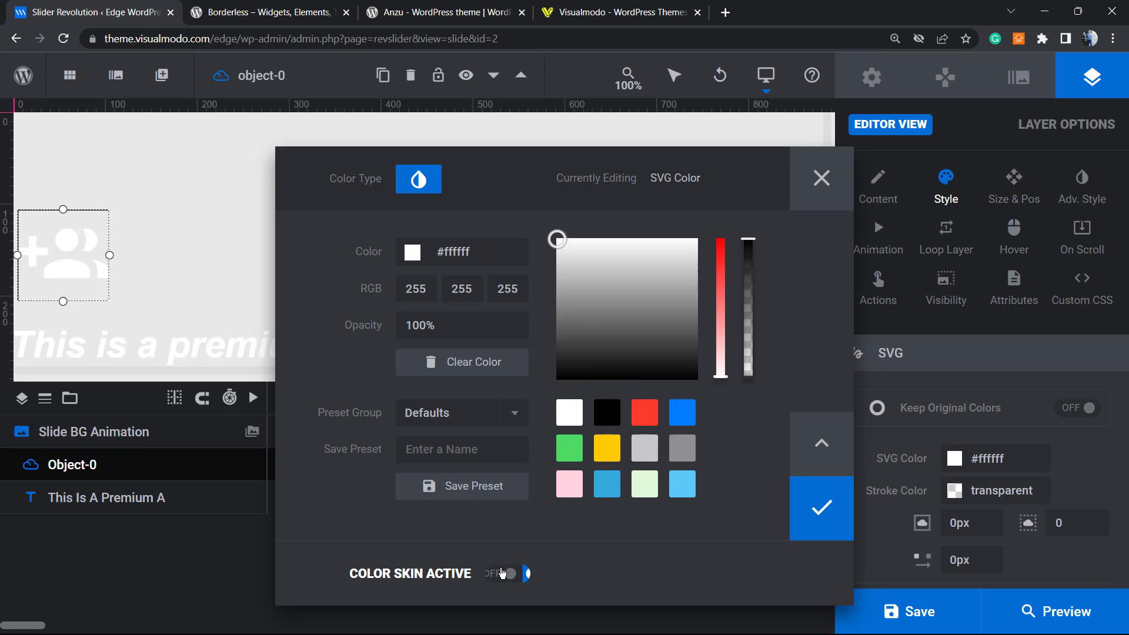
pyautogui.click(817, 508)
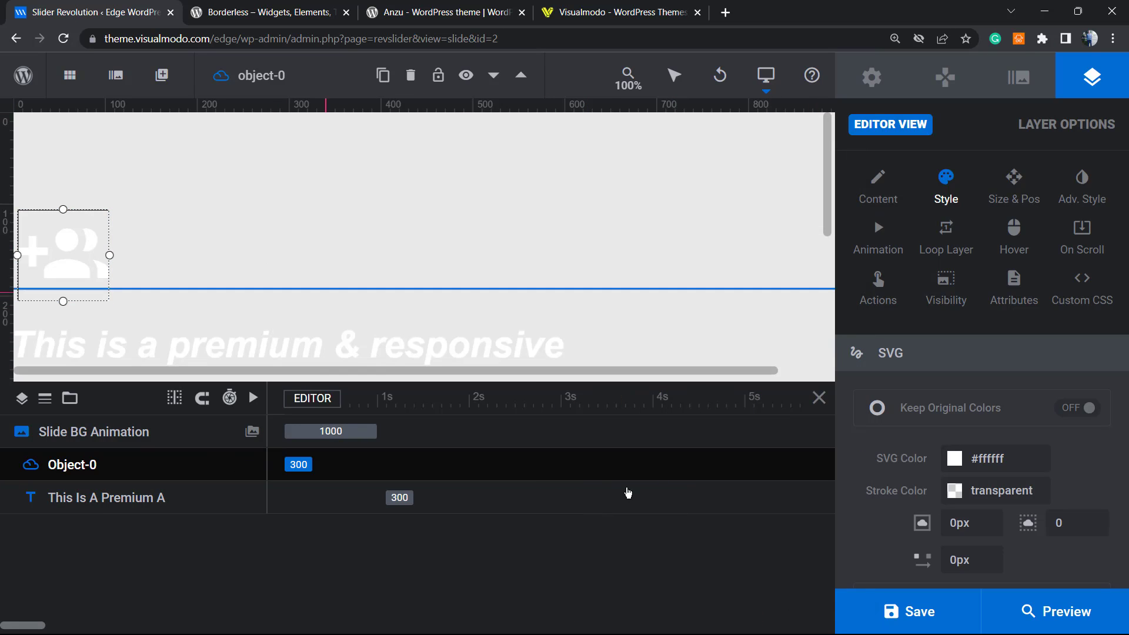
pyautogui.click(988, 458)
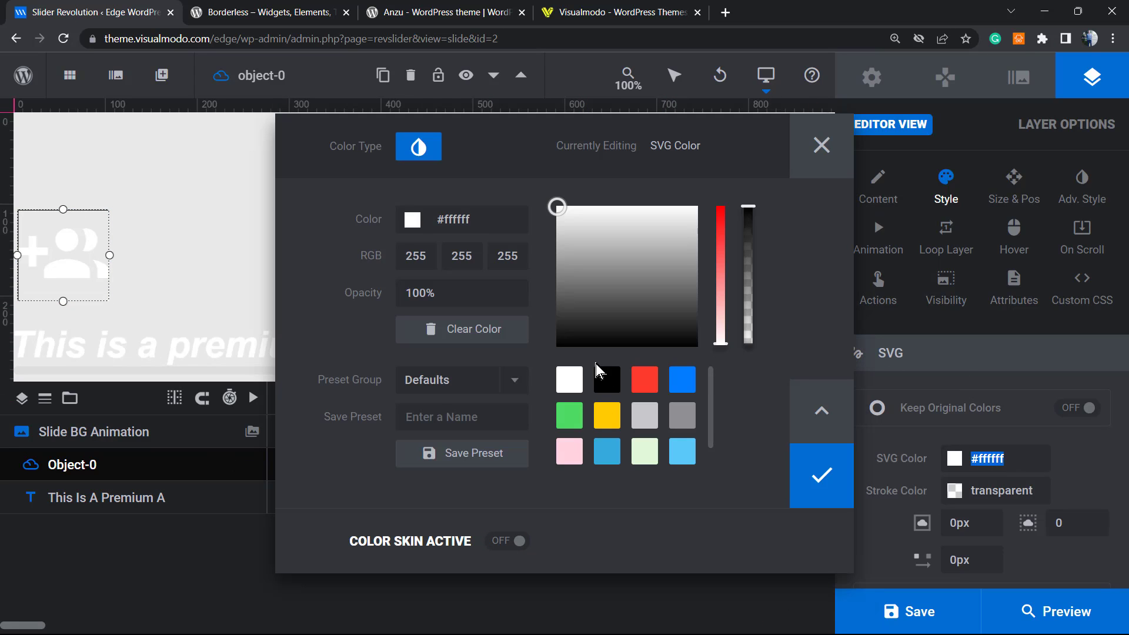
pyautogui.click(607, 380)
pyautogui.click(822, 473)
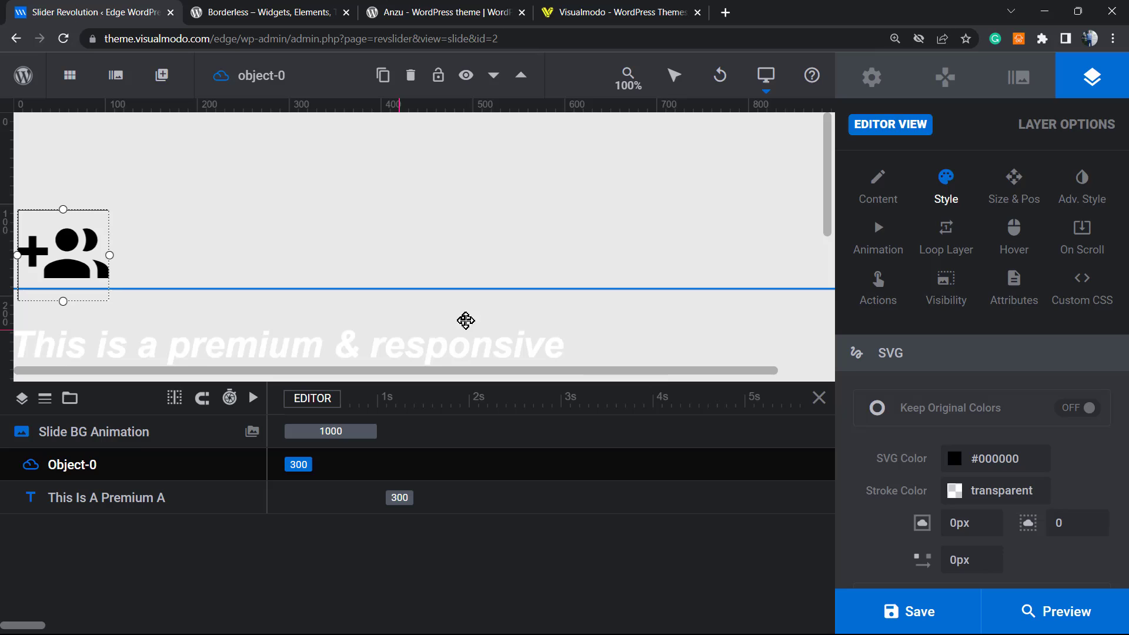
pyautogui.scroll(-2, 1000, 449)
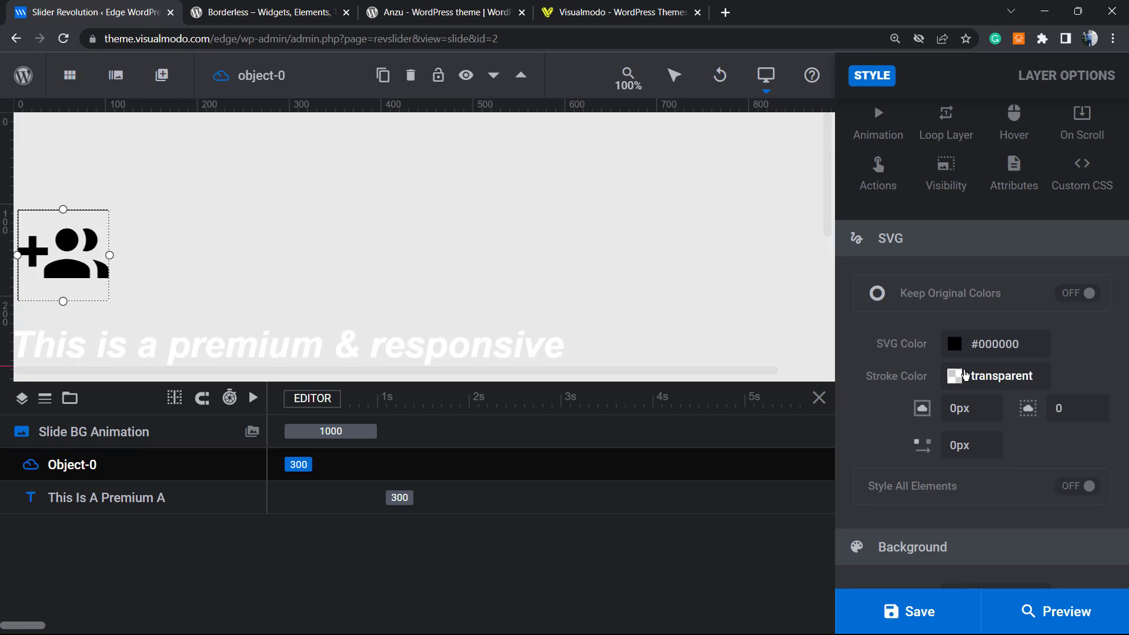
pyautogui.click(999, 376)
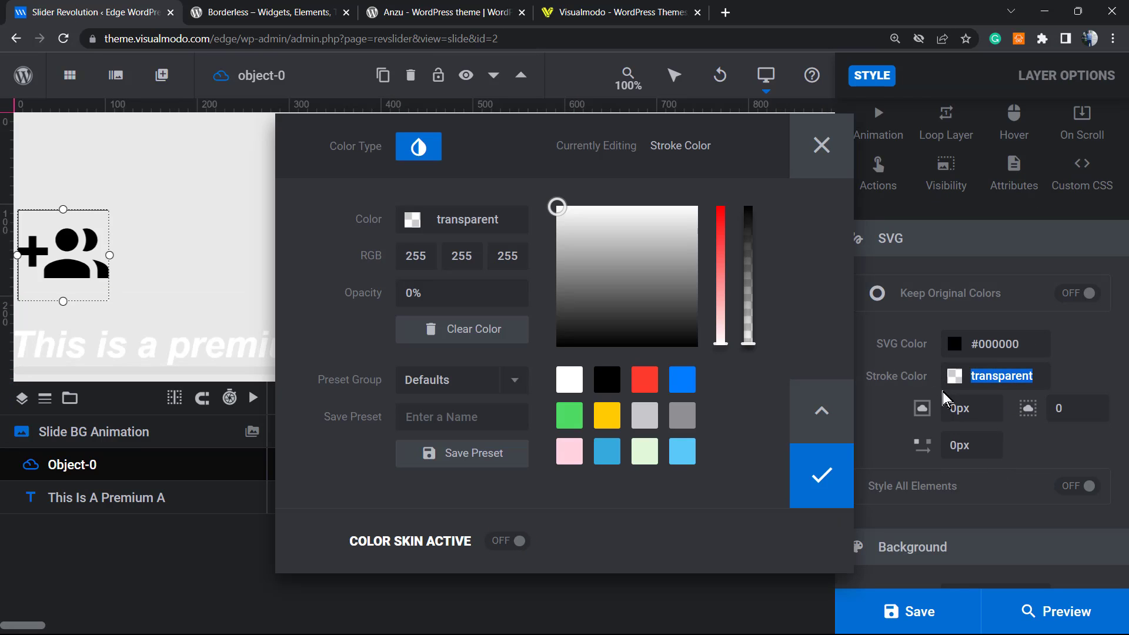
pyautogui.click(1089, 361)
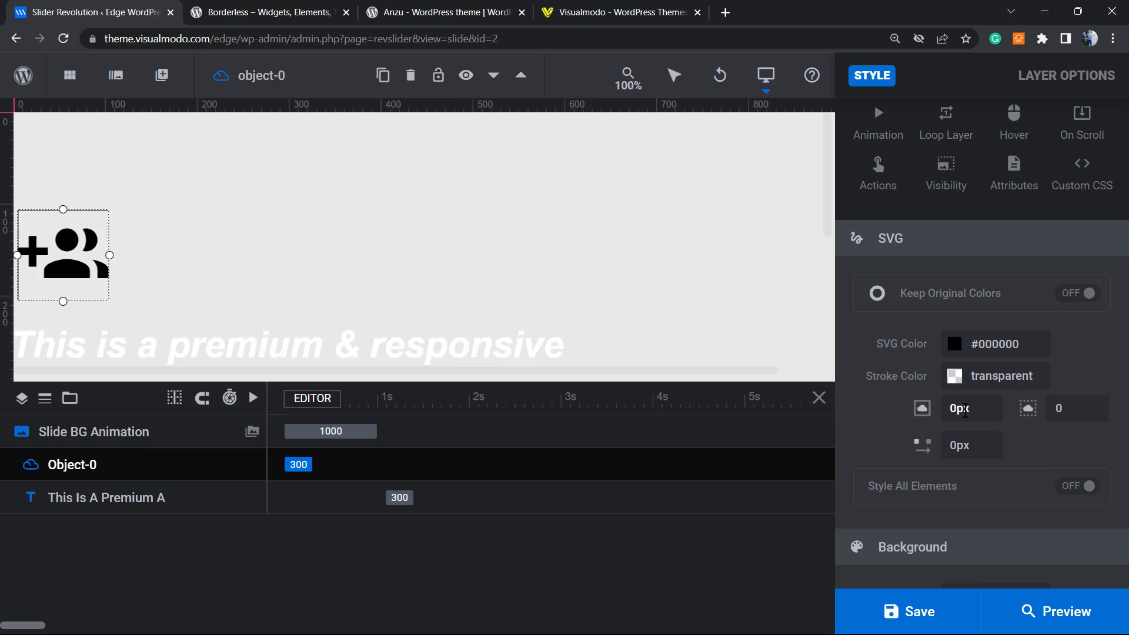
pyautogui.click(962, 445)
pyautogui.scroll(-4, 1007, 486)
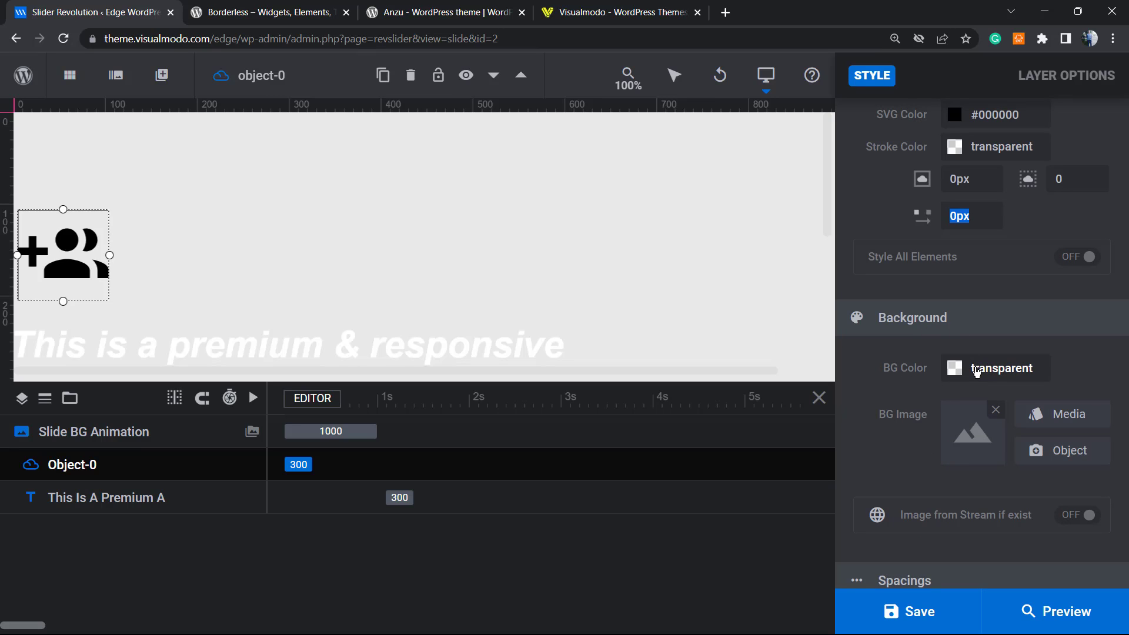
pyautogui.click(1004, 370)
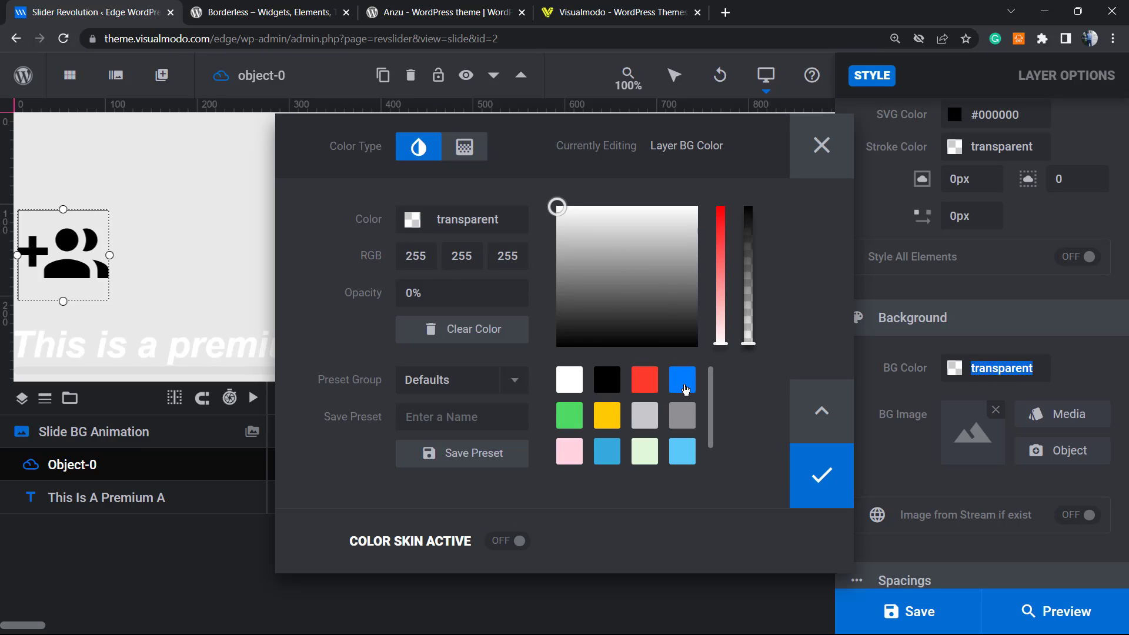
pyautogui.click(685, 387)
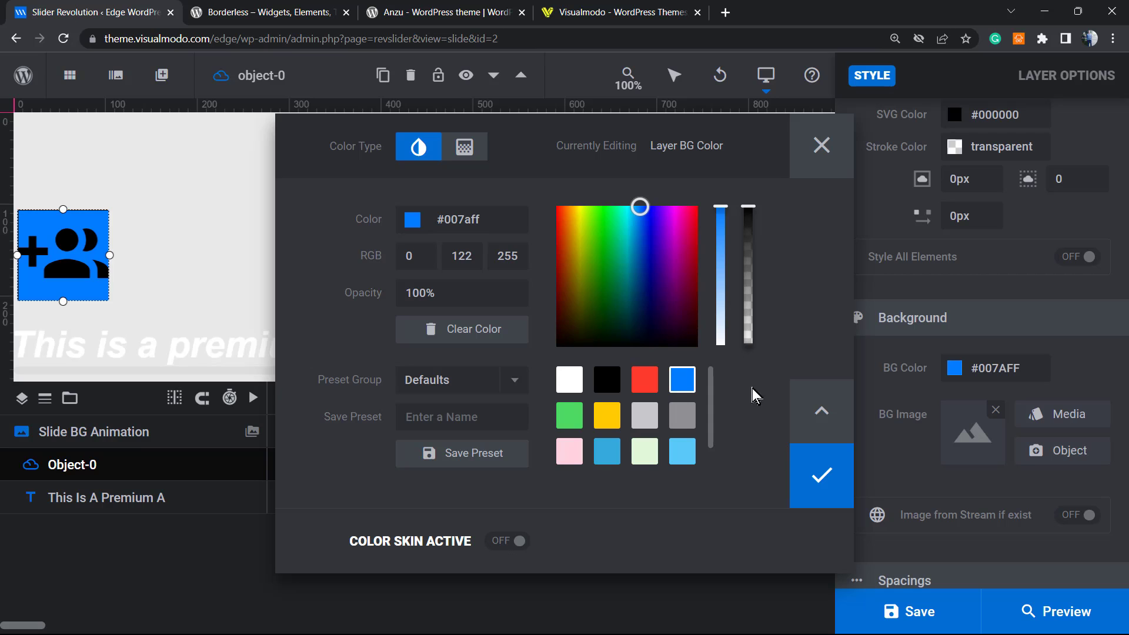
pyautogui.click(835, 172)
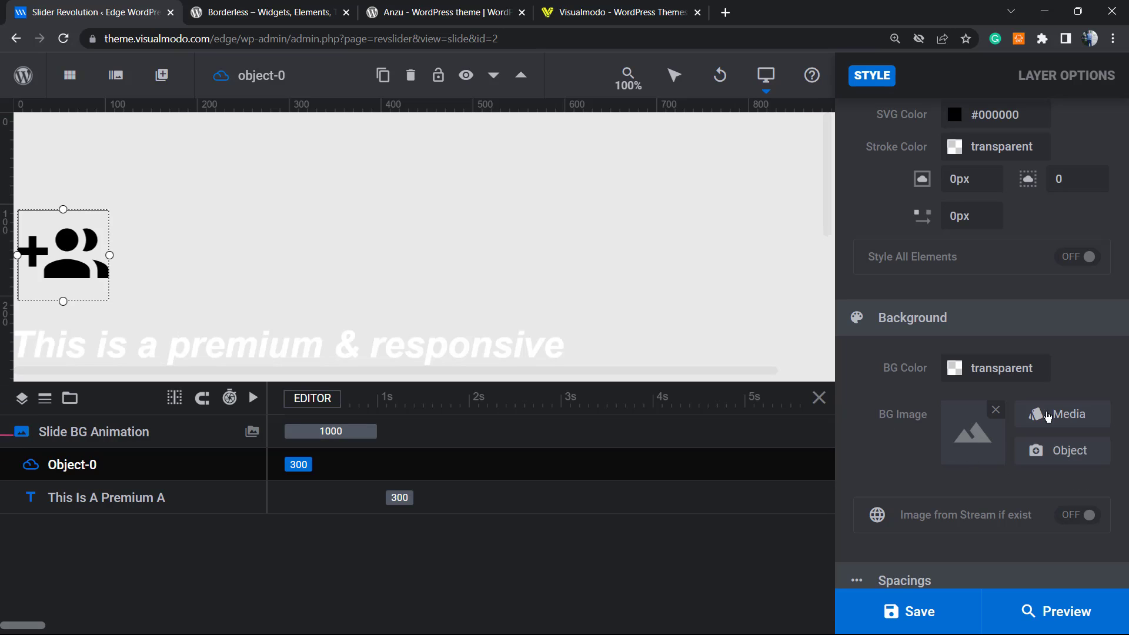
# Step: Set the icon layer's Border Color to black
pyautogui.scroll(-6, 970, 448)
pyautogui.scroll(2, 910, 446)
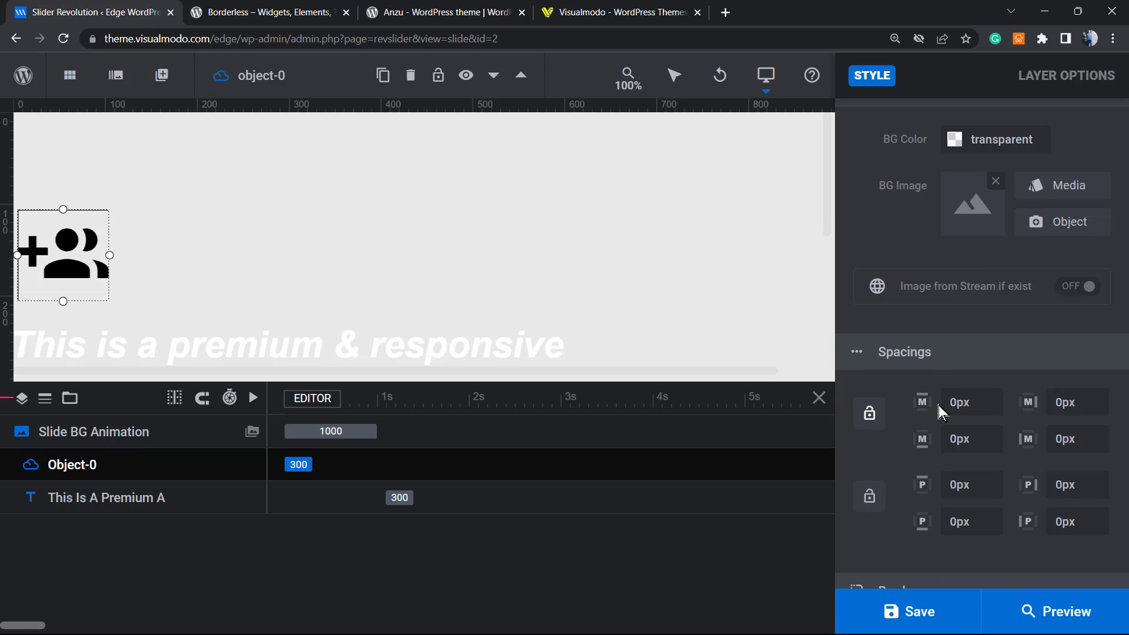
pyautogui.scroll(-4, 917, 435)
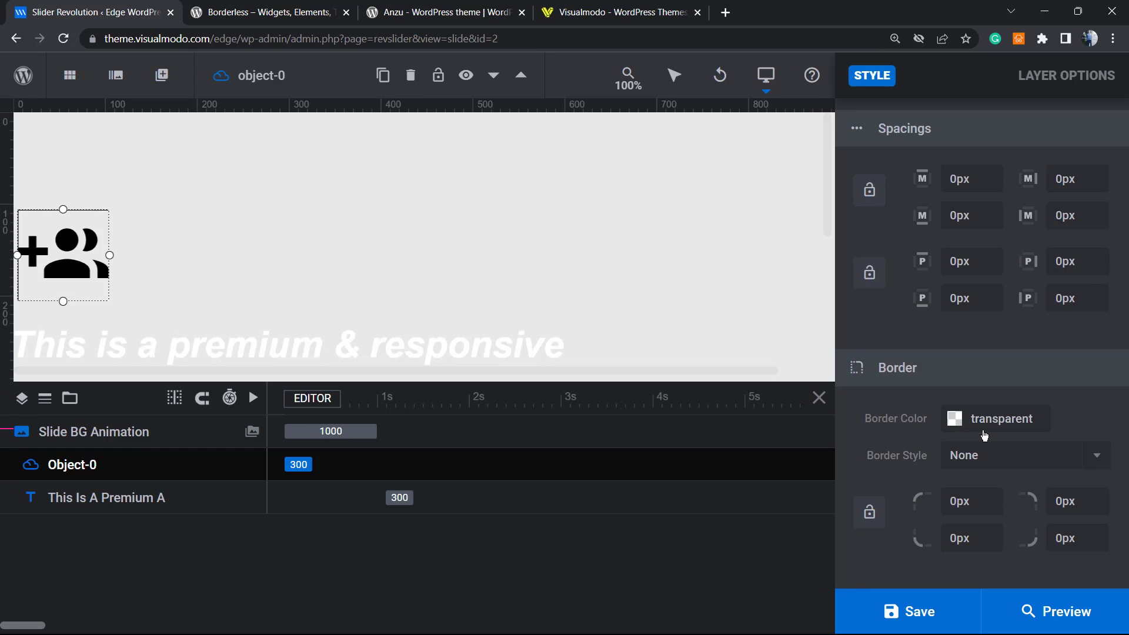
pyautogui.scroll(10, 955, 494)
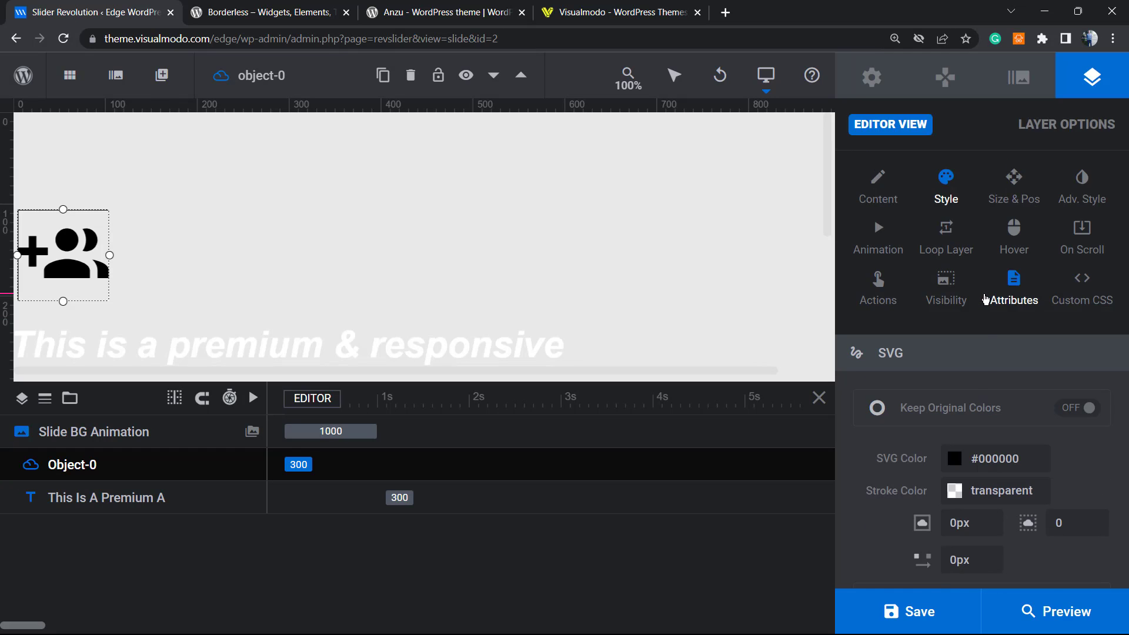
pyautogui.scroll(-2, 986, 299)
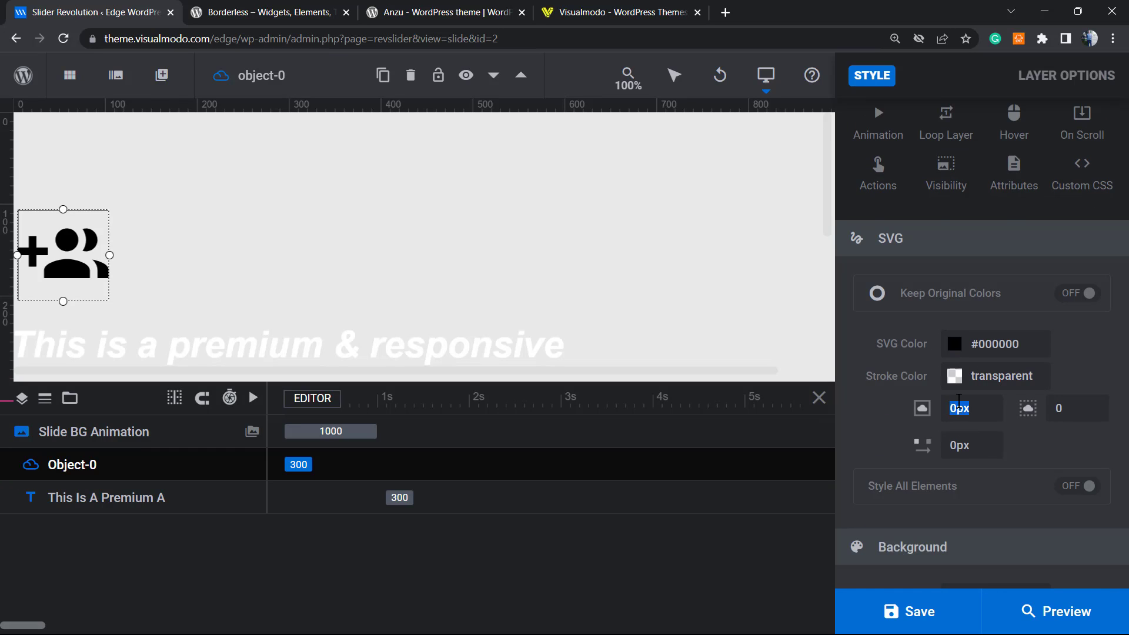
pyautogui.scroll(2, 945, 408)
pyautogui.click(998, 194)
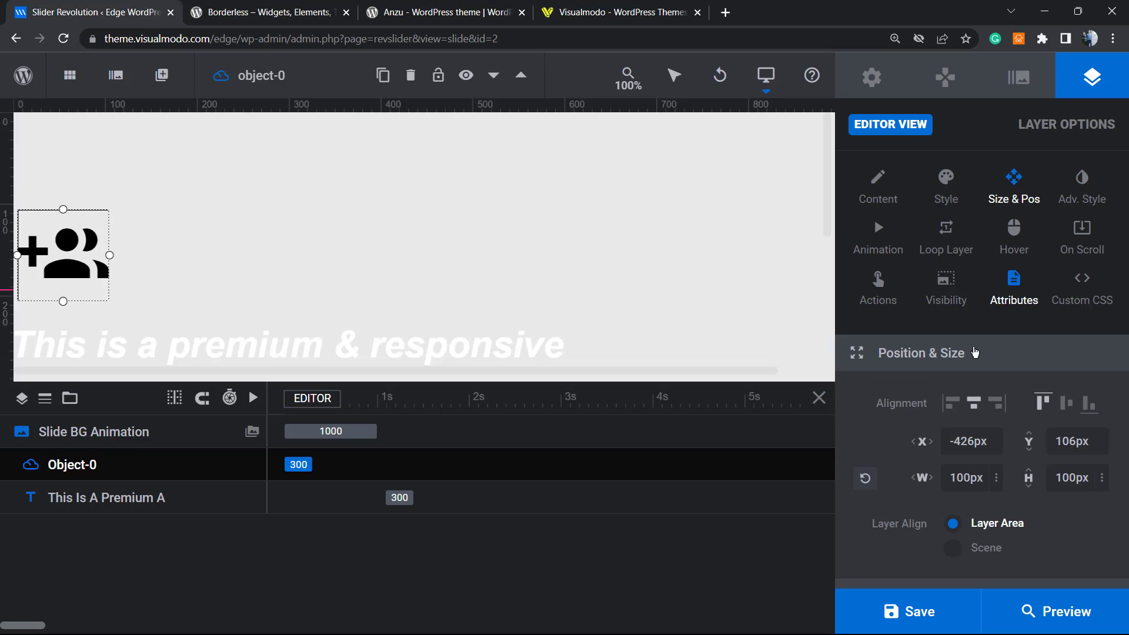
pyautogui.click(938, 207)
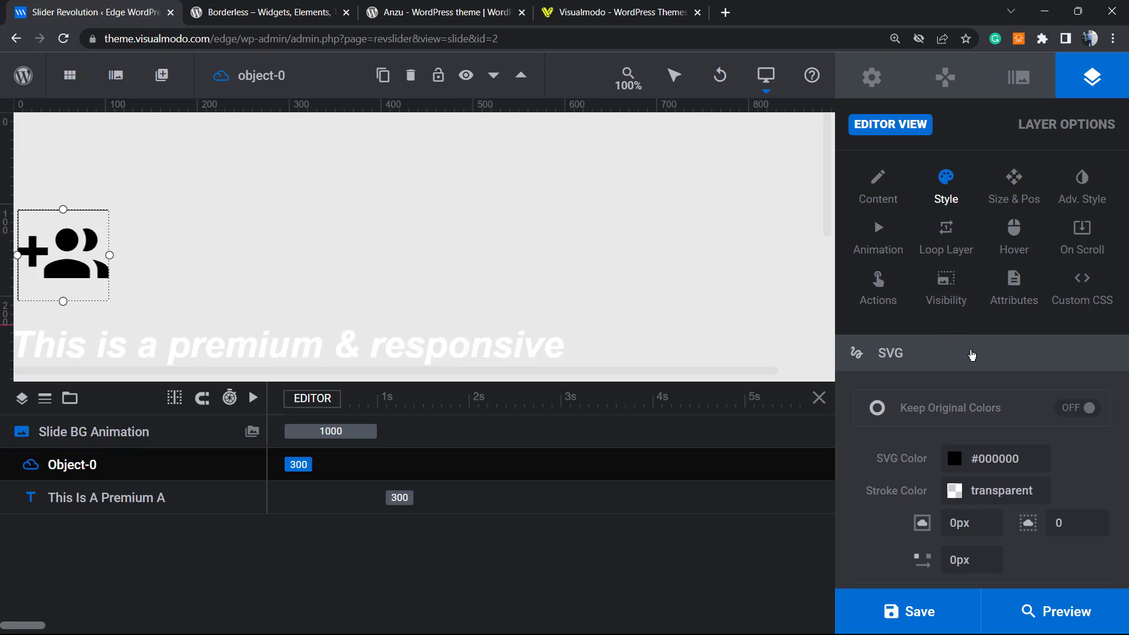
pyautogui.scroll(-4, 952, 436)
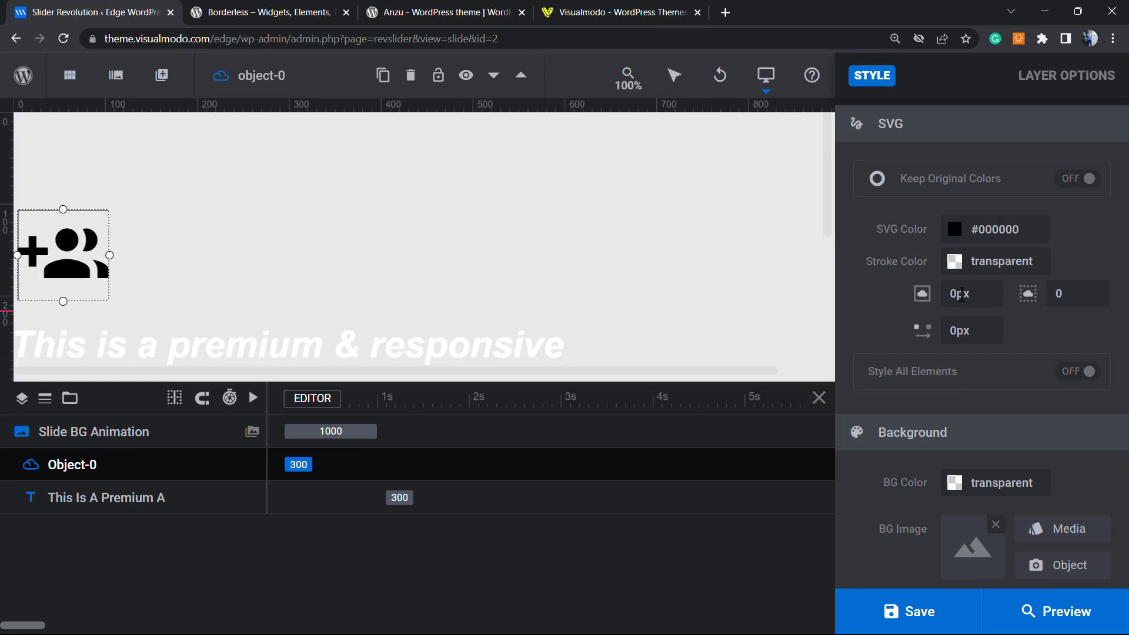
pyautogui.click(962, 296)
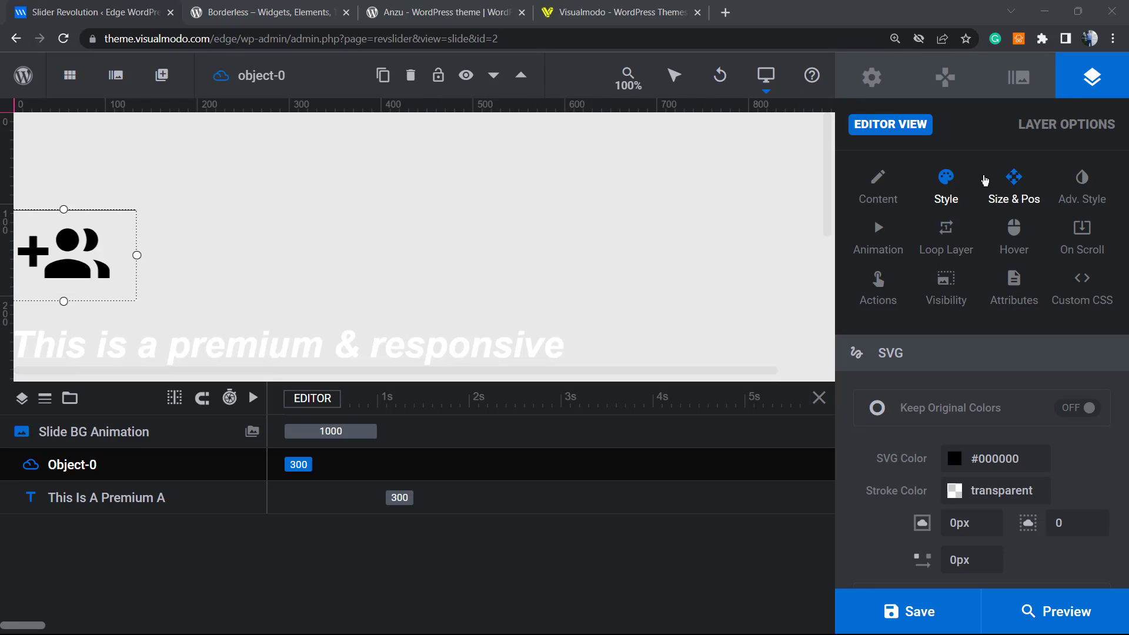
pyautogui.scroll(-6, 922, 341)
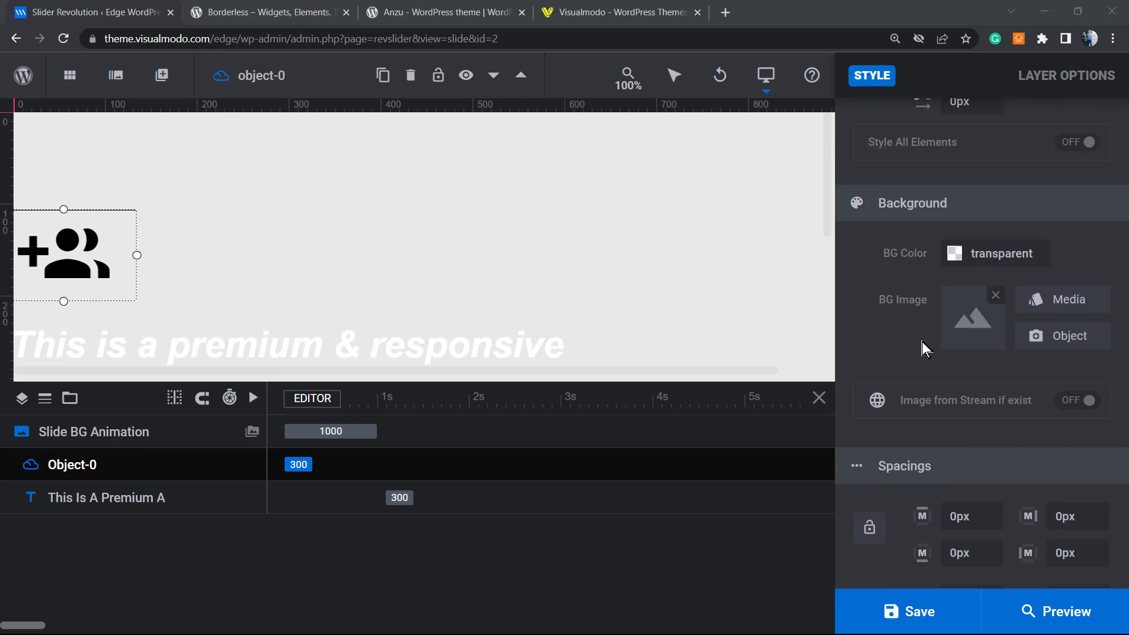
pyautogui.scroll(2, 930, 354)
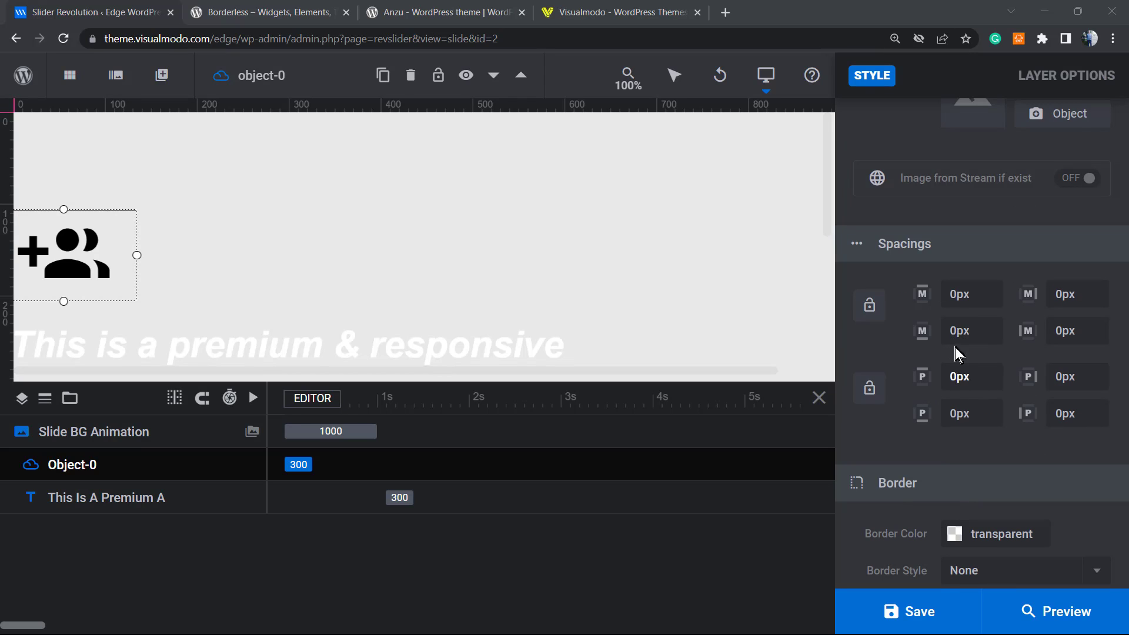
pyautogui.scroll(-2, 968, 405)
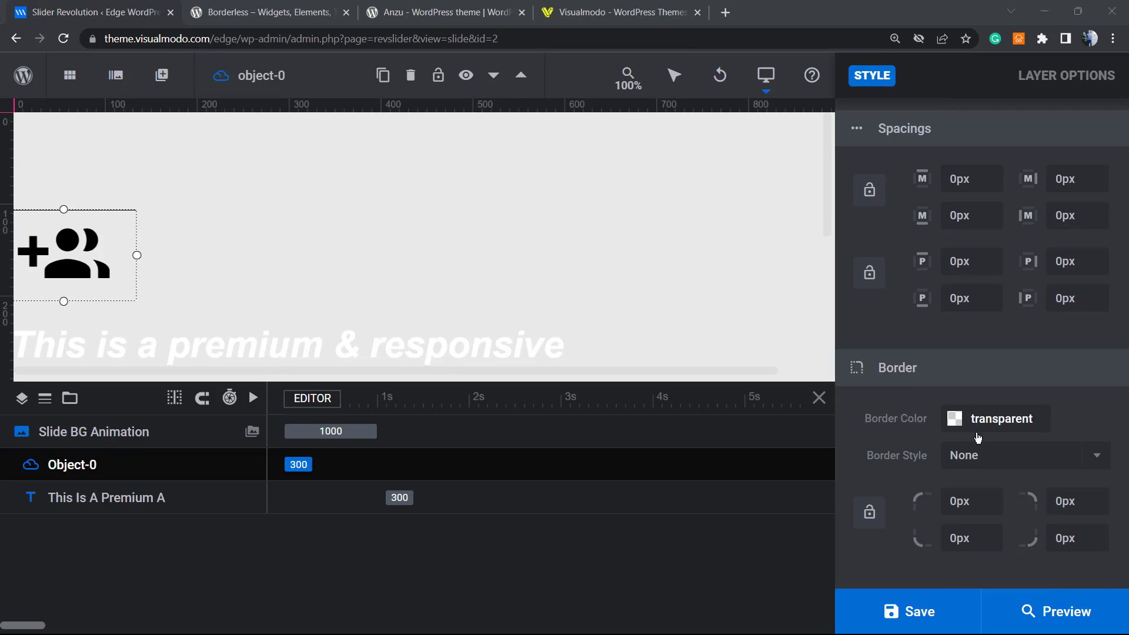
pyautogui.click(1009, 425)
pyautogui.click(612, 389)
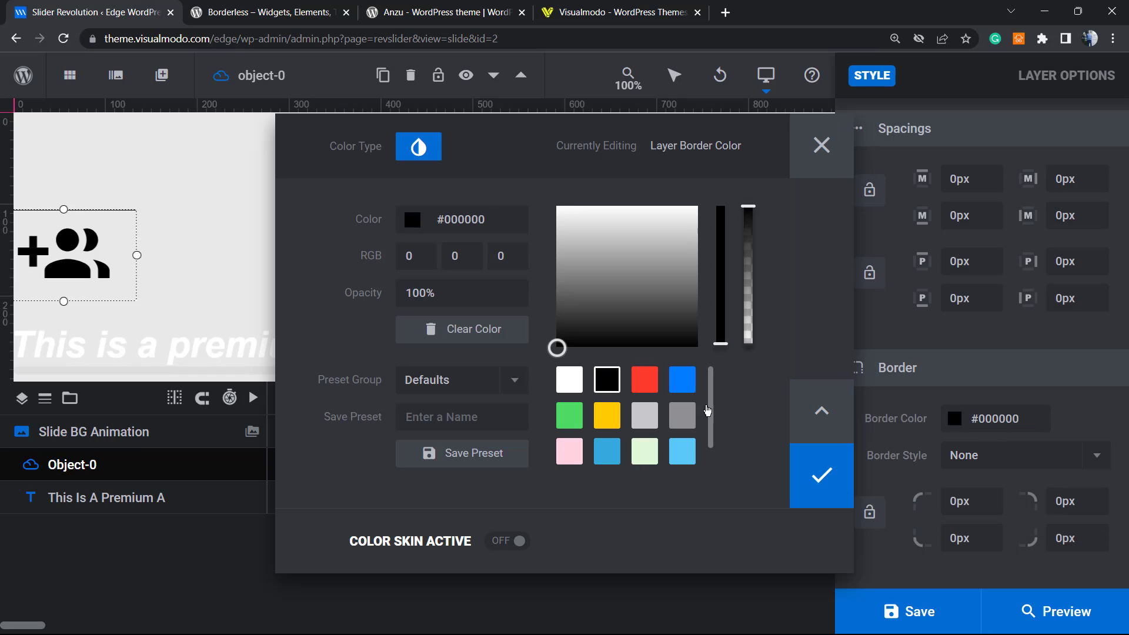
pyautogui.click(818, 484)
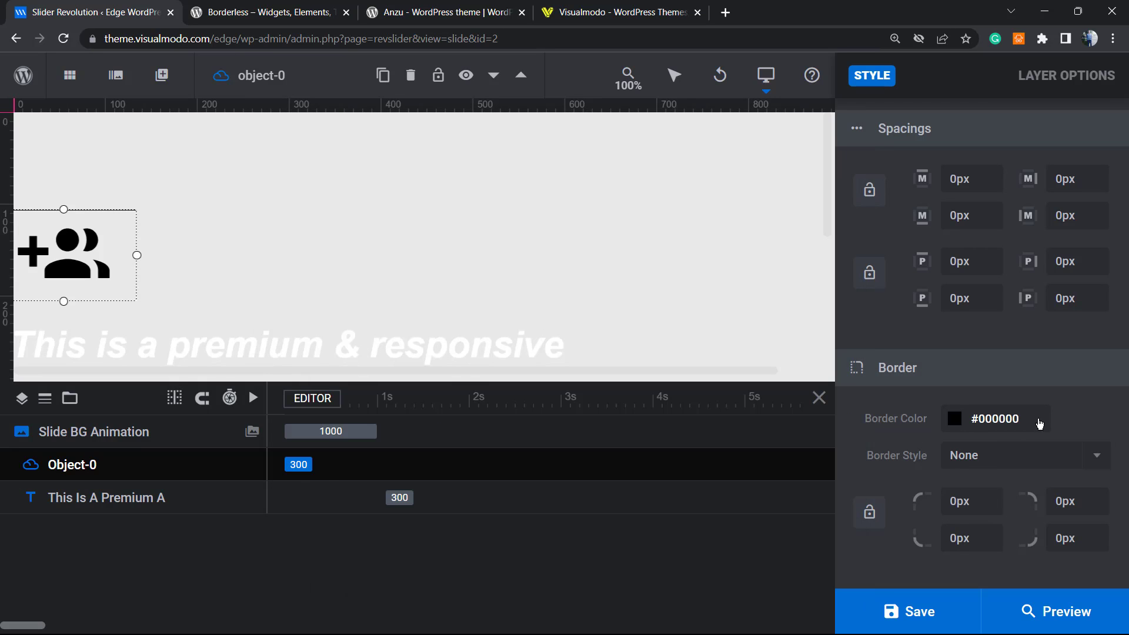
# Step: Set all four border corner radii to 2px
pyautogui.click(946, 499)
pyautogui.click(945, 500)
pyautogui.write('1')
pyautogui.click(955, 540)
pyautogui.click(950, 538)
pyautogui.write('1')
pyautogui.click(1053, 500)
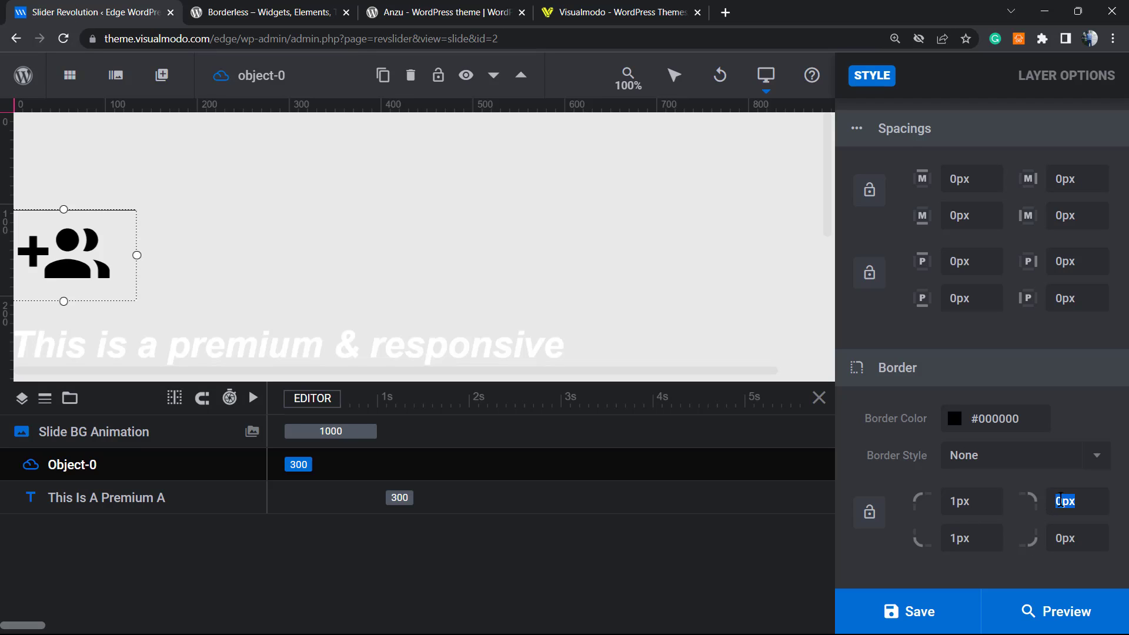
pyautogui.click(1062, 501)
pyautogui.write('2')
pyautogui.click(1058, 532)
pyautogui.click(1059, 538)
pyautogui.doubleClick(1058, 538)
pyautogui.write('2')
pyautogui.doubleClick(962, 540)
pyautogui.write('2')
pyautogui.doubleClick(966, 502)
# Step: Set the Border Style to Solid
pyautogui.click(976, 458)
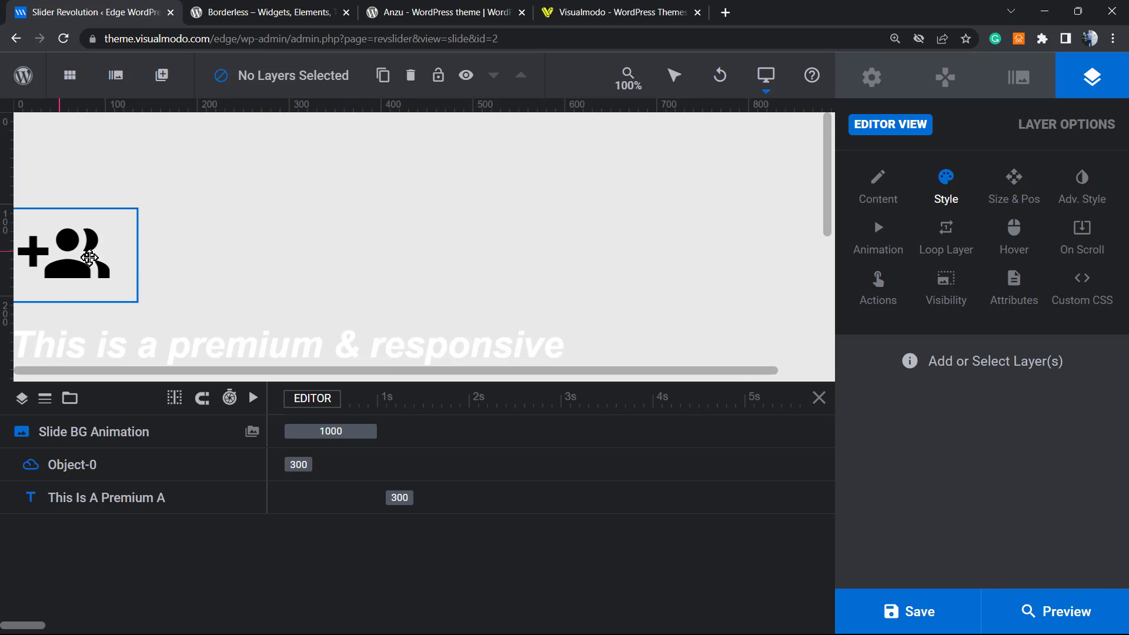
pyautogui.click(90, 257)
pyautogui.scroll(-5, 1058, 464)
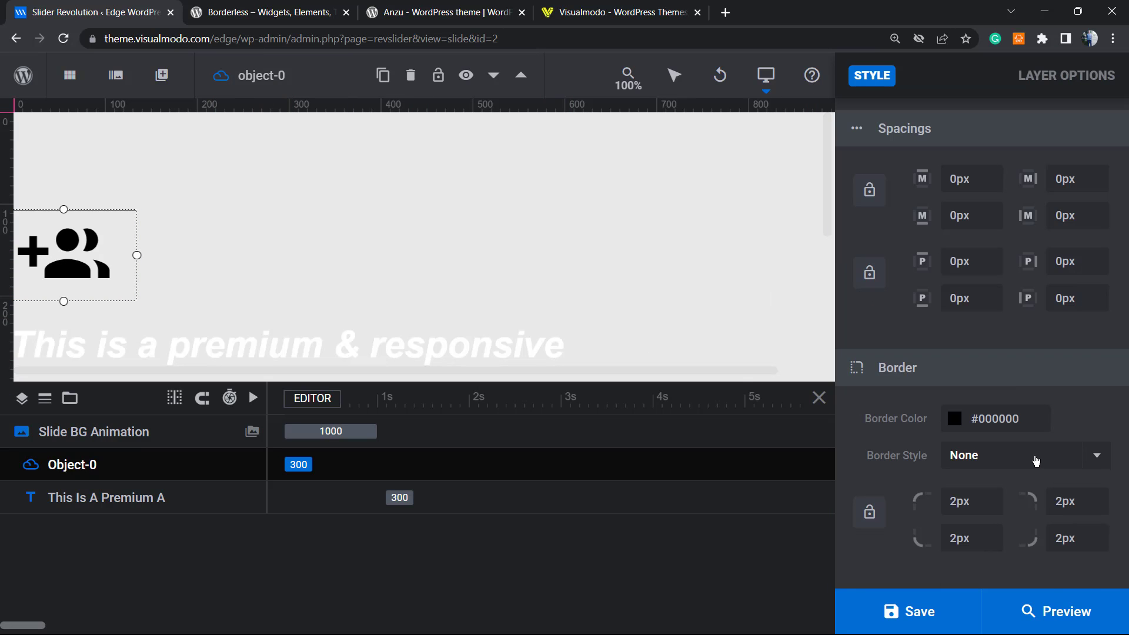
pyautogui.click(1002, 465)
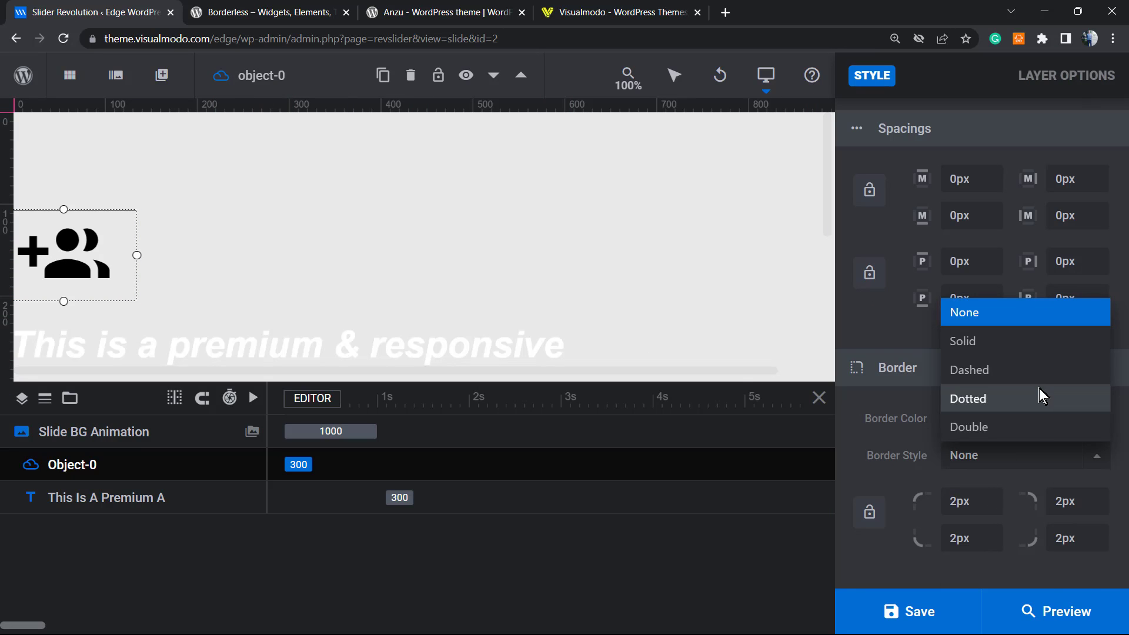
pyautogui.click(1021, 340)
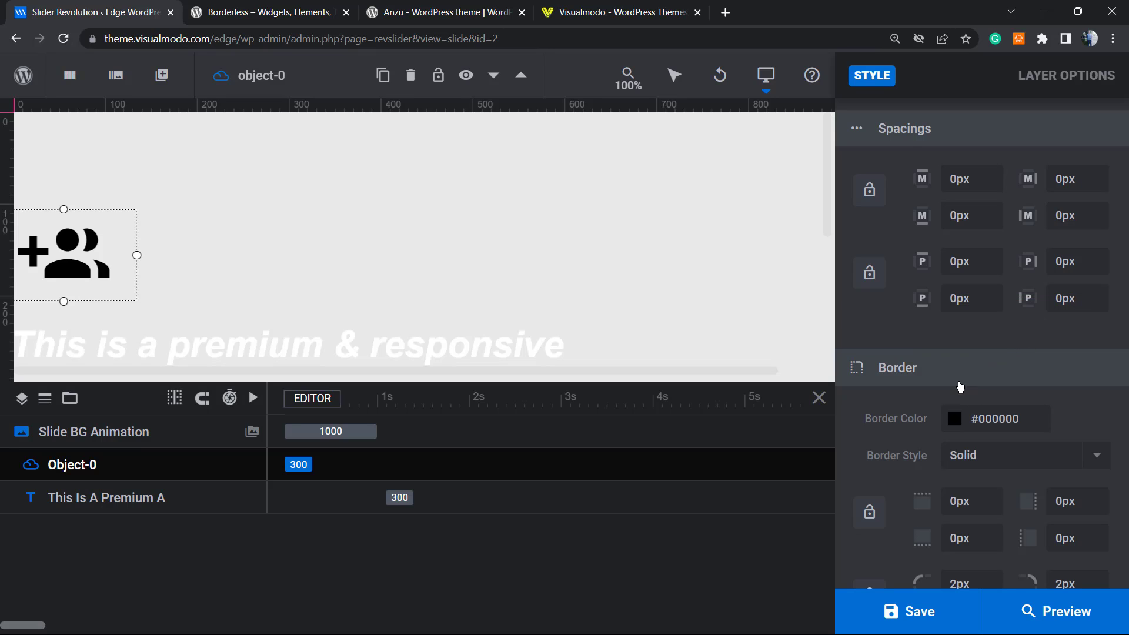
# Step: Set all four border widths to 2px
pyautogui.scroll(-1, 970, 480)
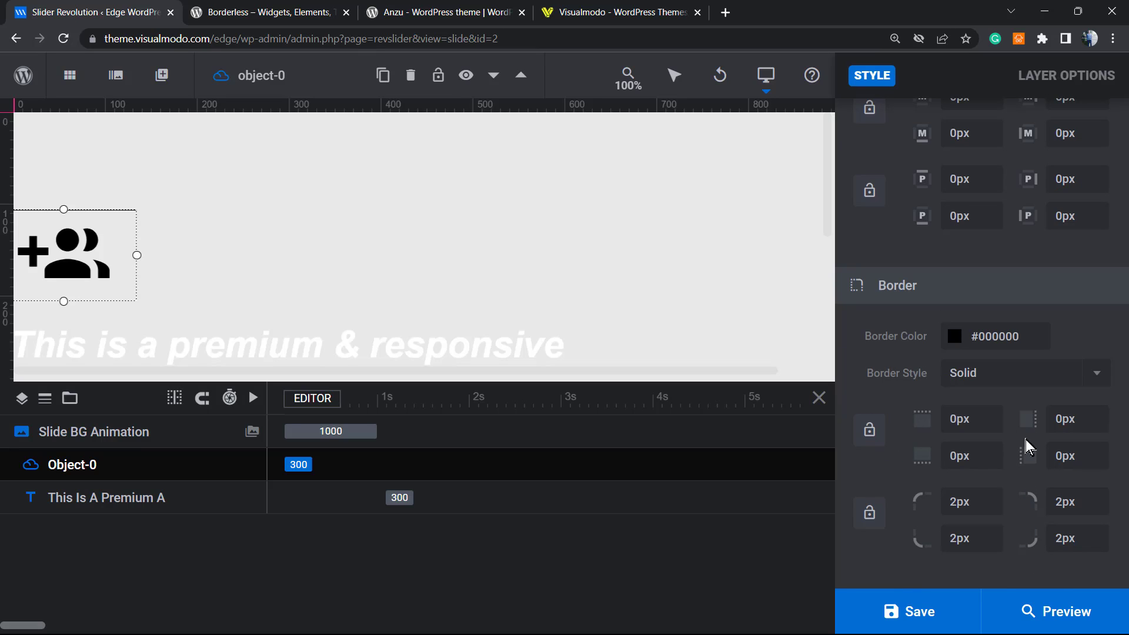
pyautogui.click(951, 418)
pyautogui.doubleClick(954, 419)
pyautogui.write('2')
pyautogui.doubleClick(960, 456)
pyautogui.write('2')
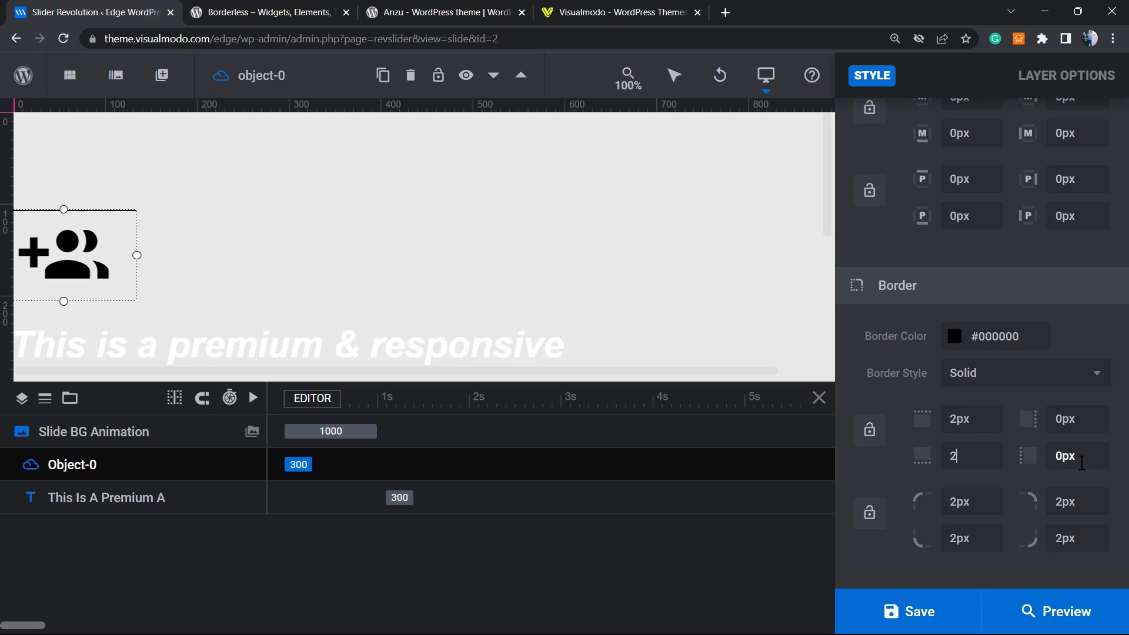
pyautogui.doubleClick(1065, 456)
pyautogui.write('2')
pyautogui.doubleClick(1065, 418)
pyautogui.write('2')
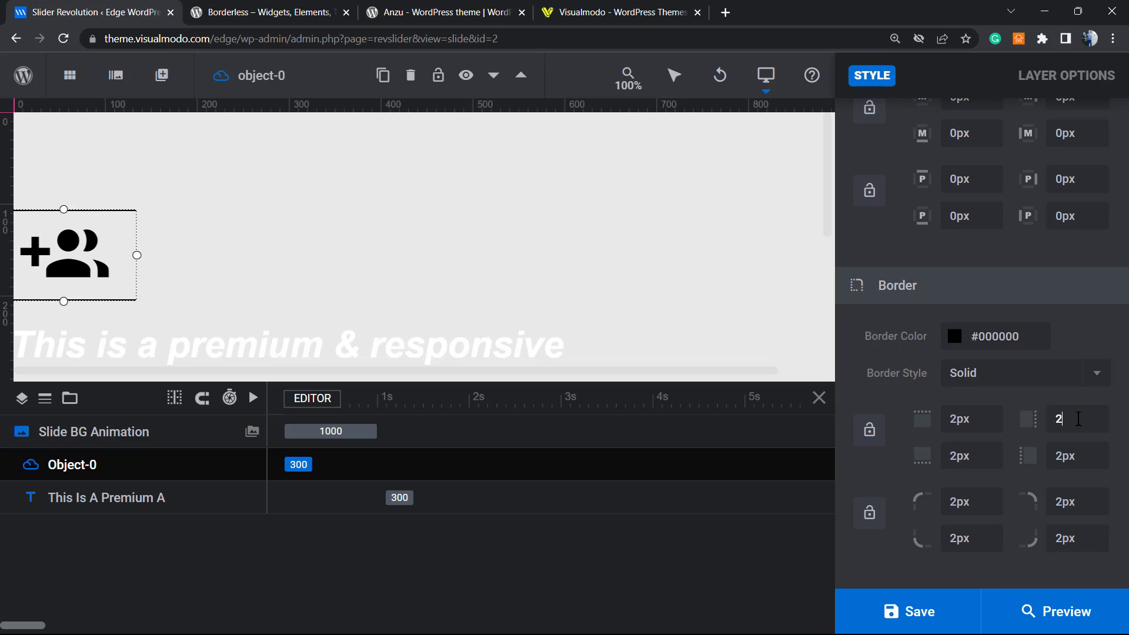
pyautogui.click(1069, 397)
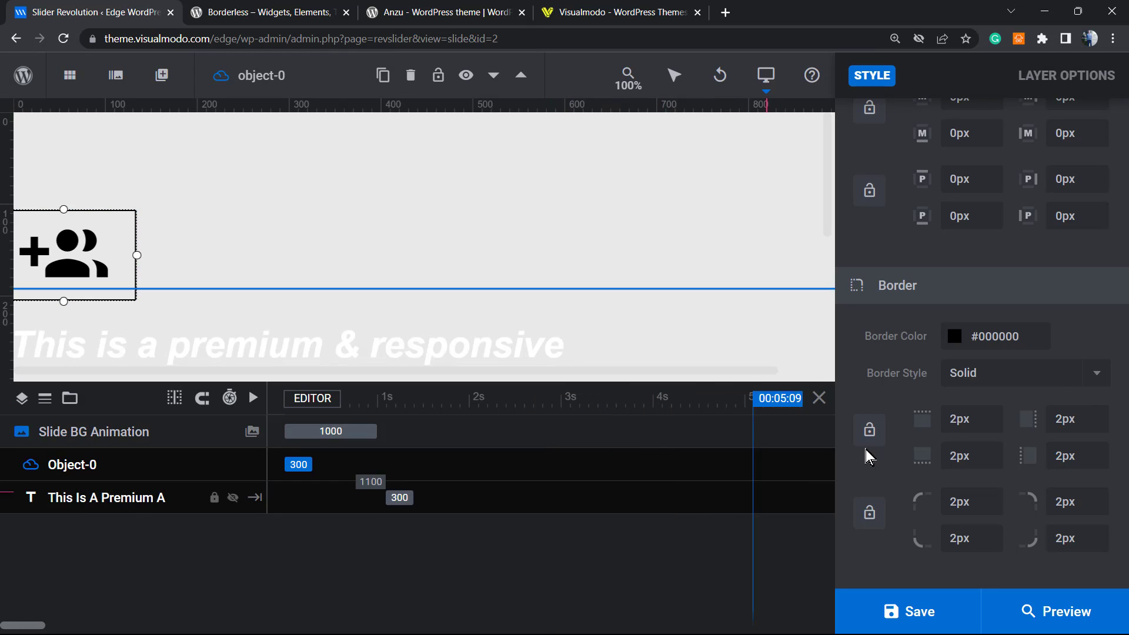
# Step: Set the icon layer's width and height to 222px in Size & Pos
pyautogui.click(187, 279)
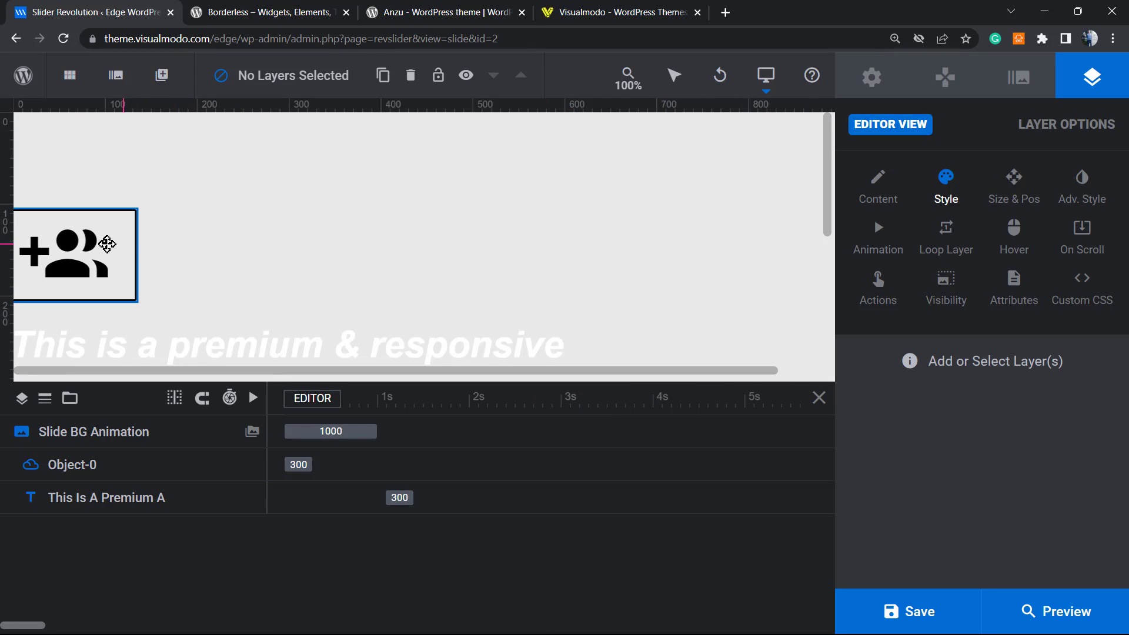
pyautogui.click(117, 267)
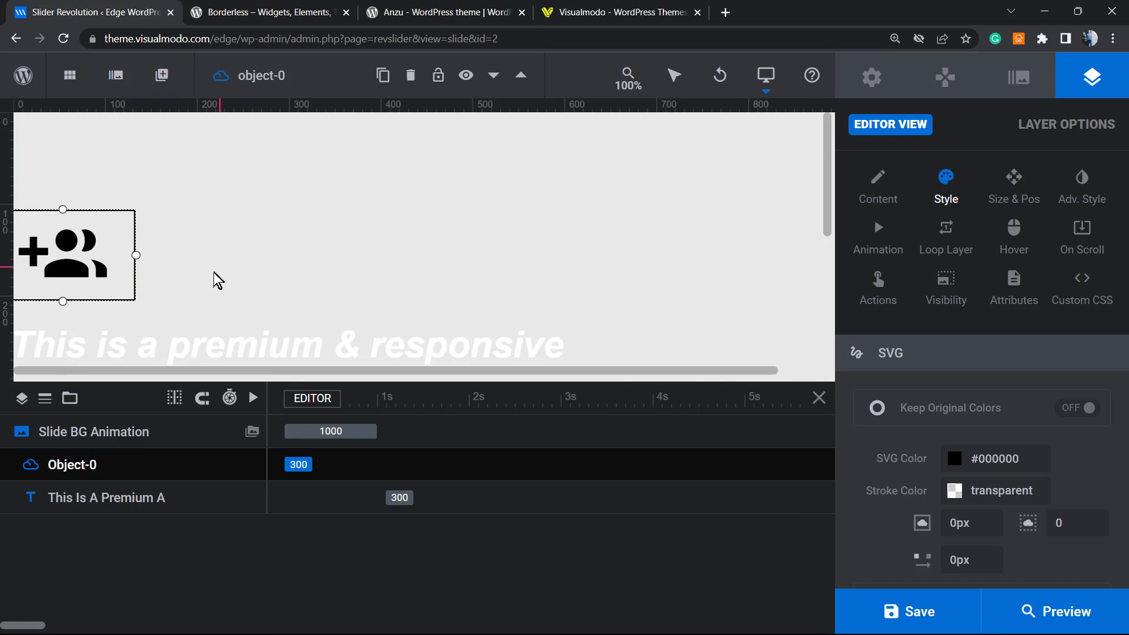
pyautogui.click(999, 194)
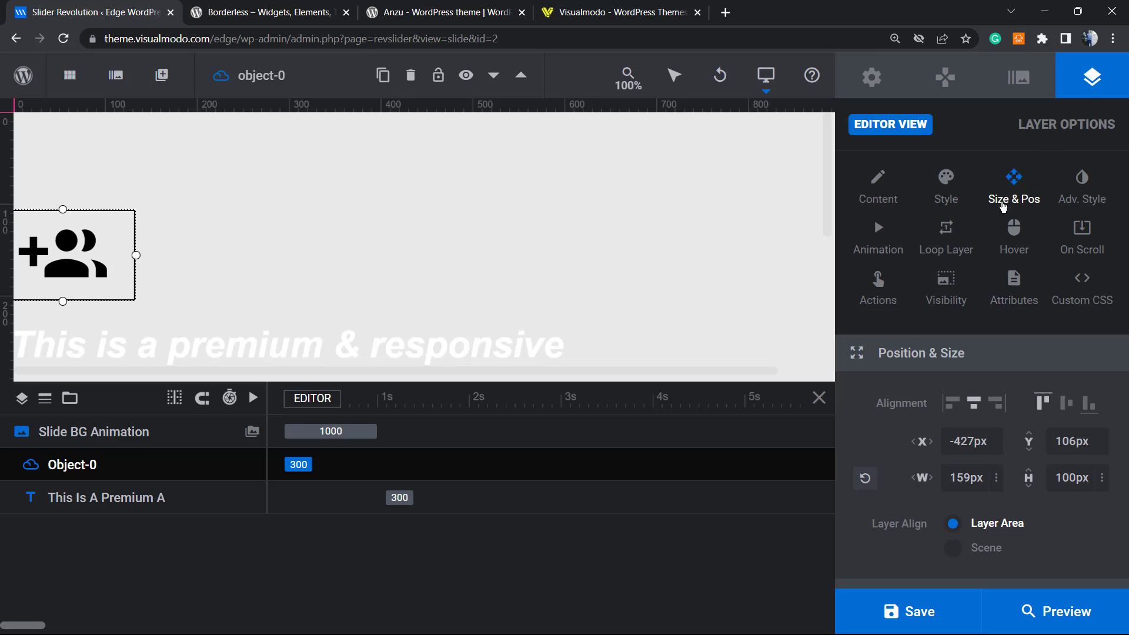
pyautogui.click(959, 480)
pyautogui.write('222')
pyautogui.press('Return')
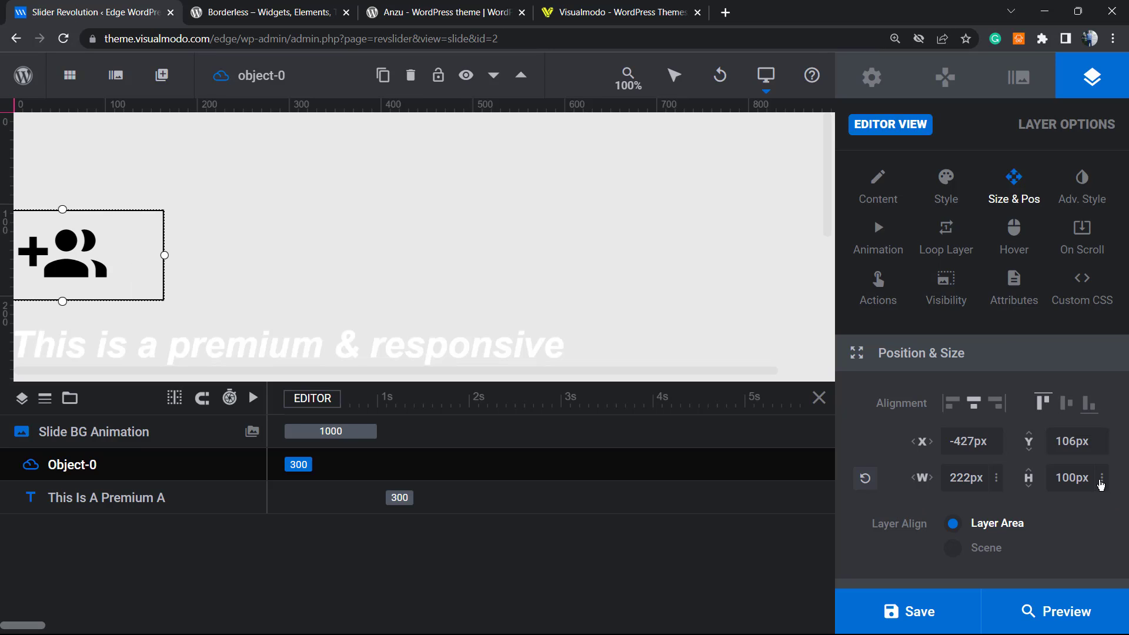
pyautogui.click(1071, 477)
pyautogui.write('222')
pyautogui.press('Return')
# Step: Drag the enlarged icon up to the slide's top edge and reset page zoom to 100%
pyautogui.moveTo(100, 253); pyautogui.dragTo(120, 183)
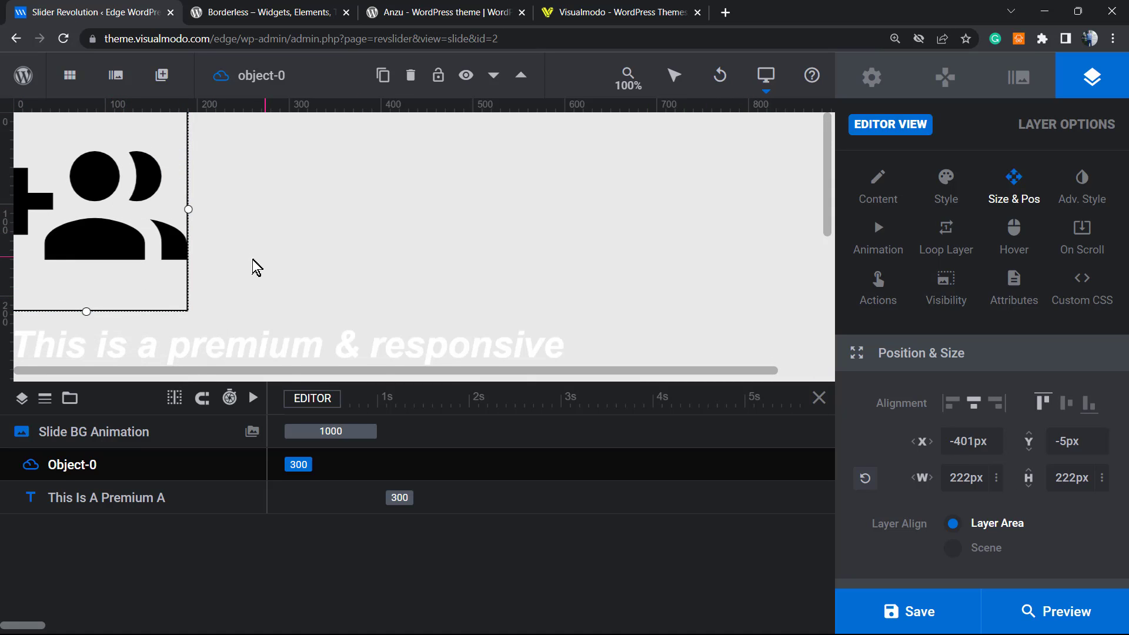
pyautogui.click(257, 268)
pyautogui.scroll(-2, 253, 271)
pyautogui.hotkey('ctrl', '-')
# Step: Drag the 222×222px icon layer right and up to X -368px, Y -23px, above the heading
pyautogui.scroll(2, 211, 257)
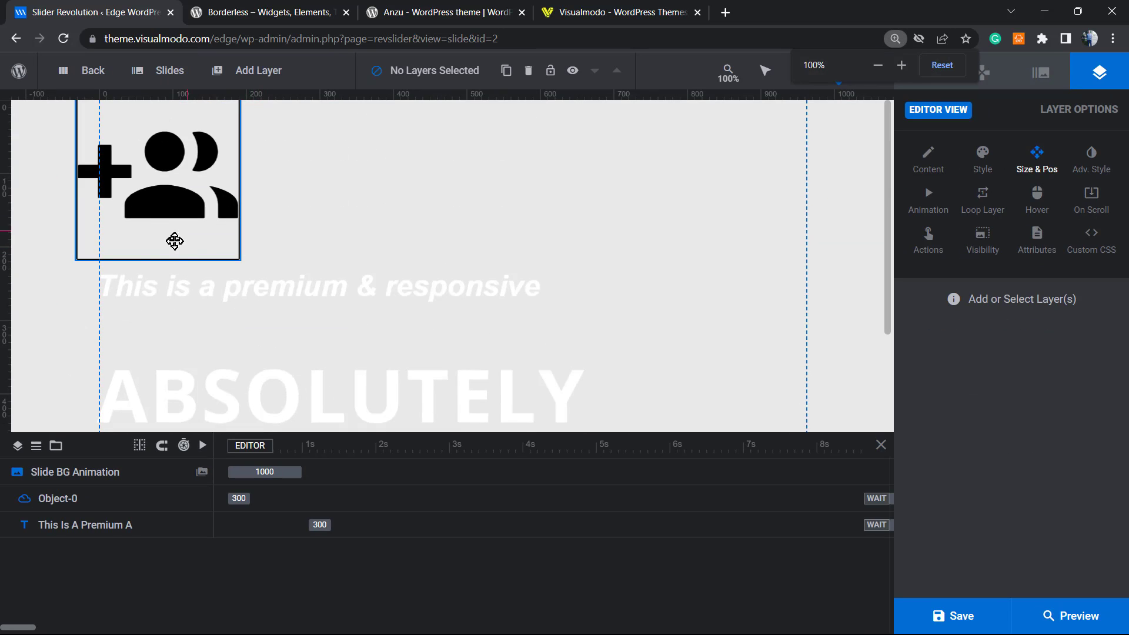
pyautogui.moveTo(164, 220)
pyautogui.mouseDown()
pyautogui.moveTo(194, 217)
pyautogui.moveTo(178, 219)
pyautogui.mouseUp()
pyautogui.click(340, 229)
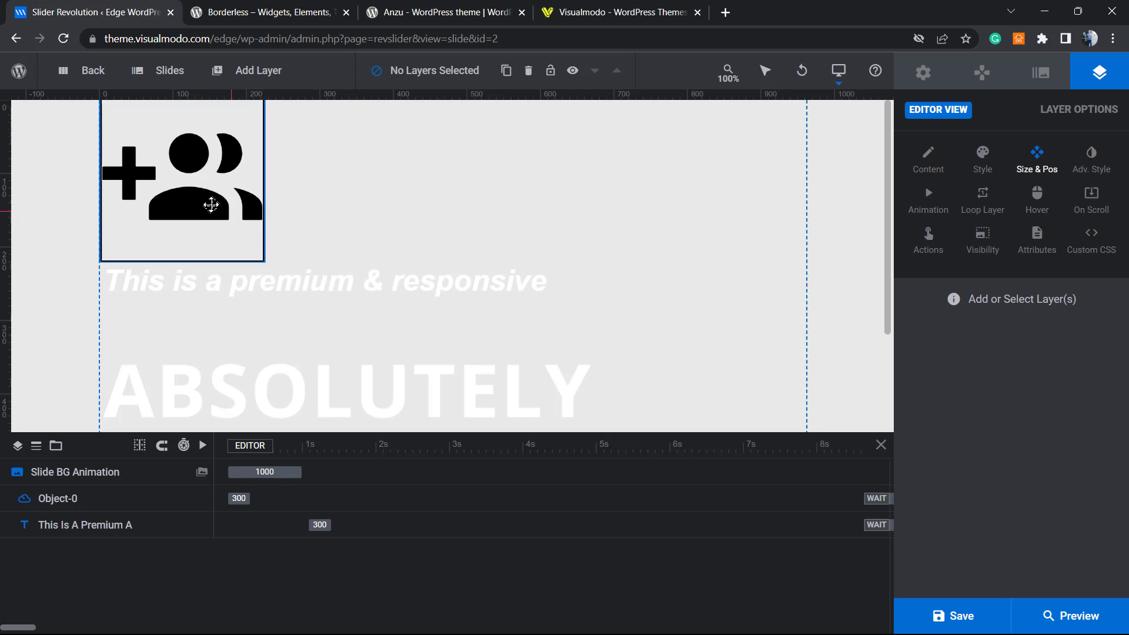
pyautogui.moveTo(260, 231); pyautogui.dragTo(259, 217)
pyautogui.scroll(-2, 285, 231)
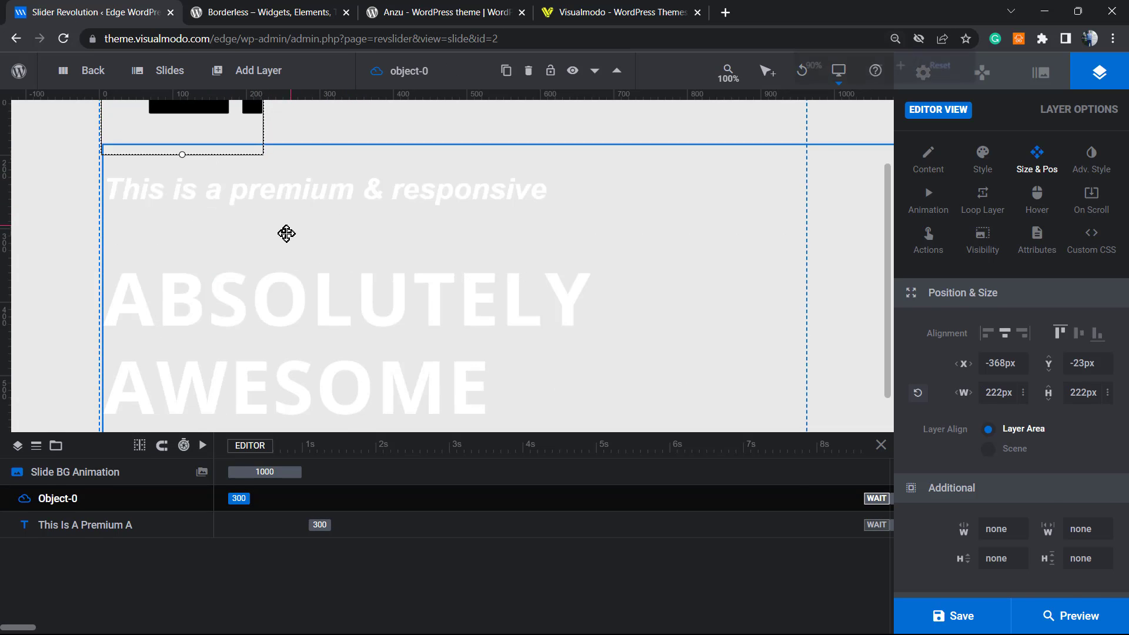
pyautogui.hotkey('ctrl', '-')
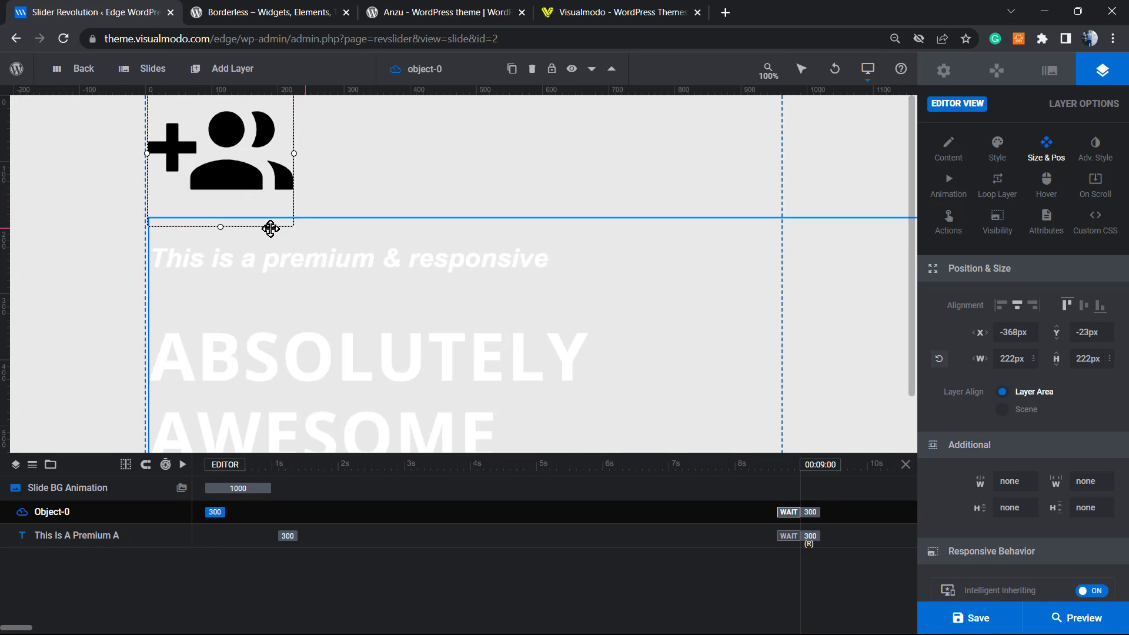
pyautogui.scroll(-2, 1029, 484)
pyautogui.hotkey('ctrl', '+')
pyautogui.hotkey('ctrl', '+')
pyautogui.hotkey('ctrl', '+')
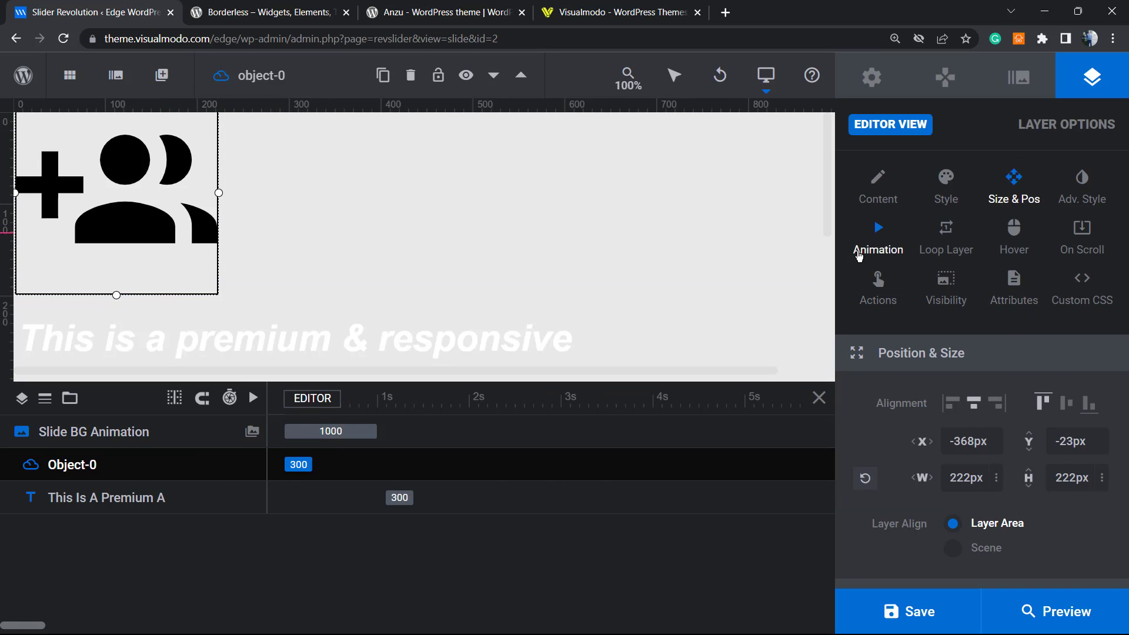
# Step: Review the icon layer's Animation, Hover and Actions settings, then switch to the Borderless plugin page
pyautogui.click(877, 244)
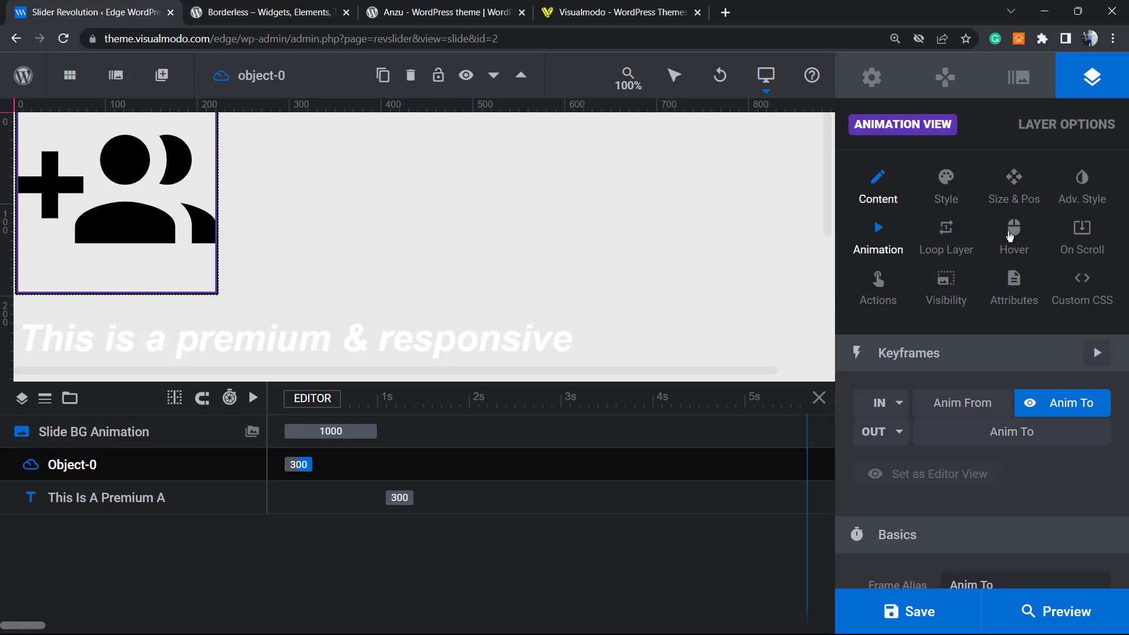
pyautogui.click(1014, 229)
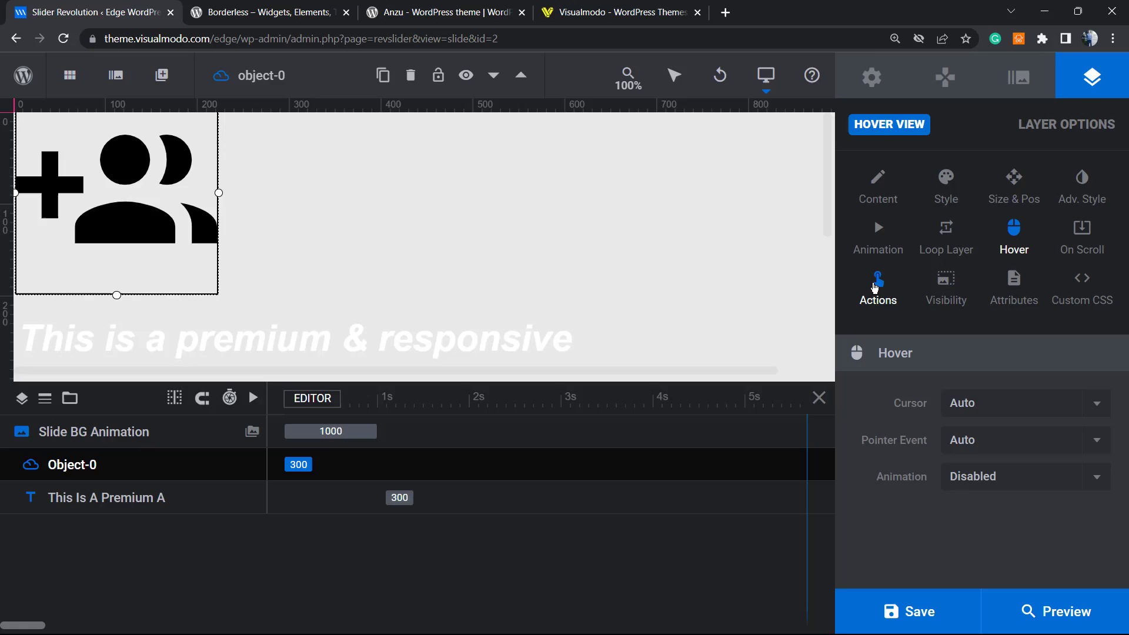
pyautogui.click(878, 282)
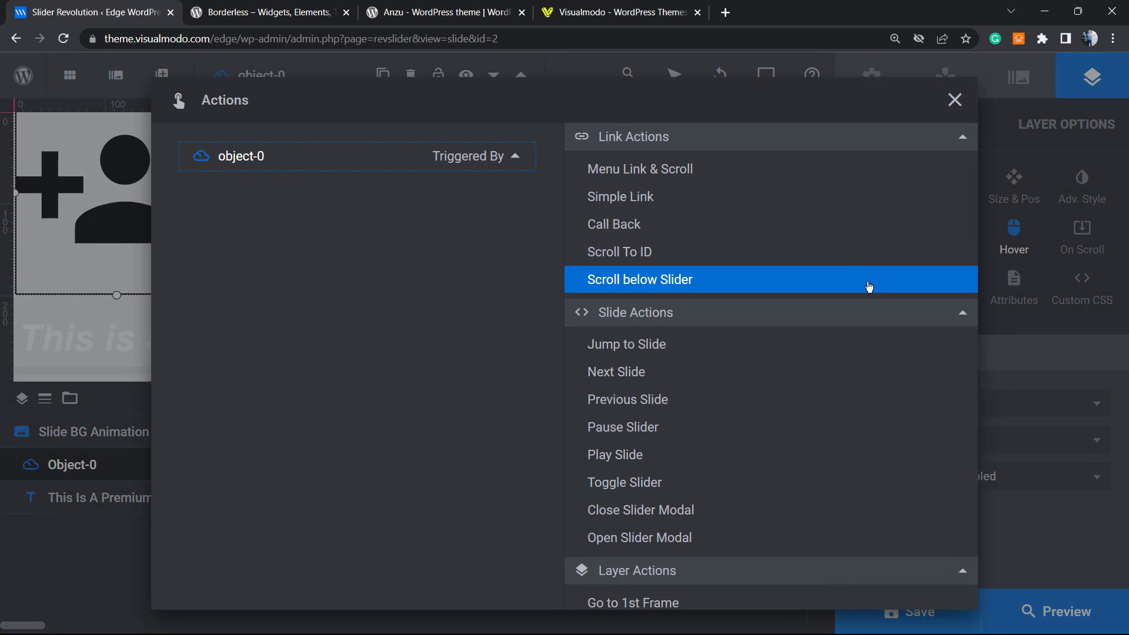
pyautogui.click(954, 100)
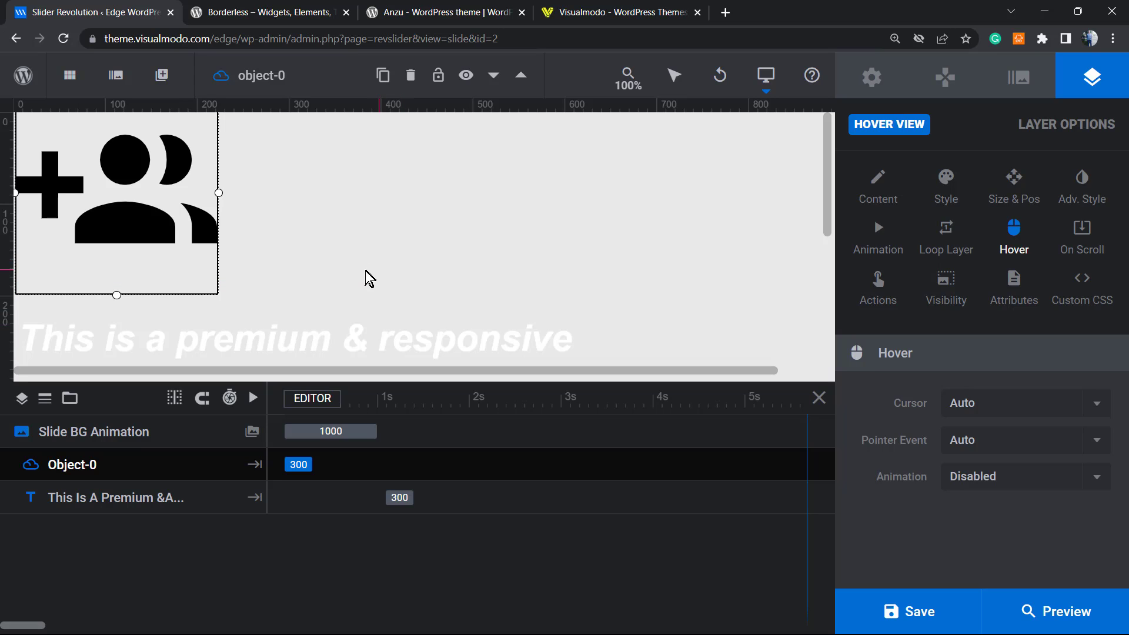
pyautogui.click(261, 12)
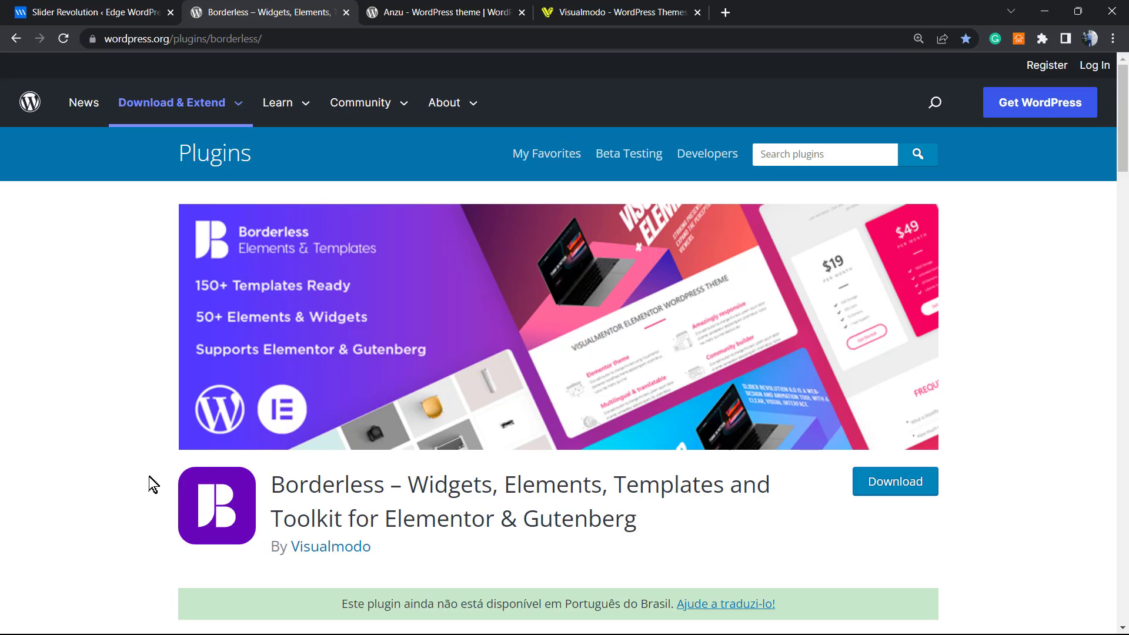
# Step: Highlight the word 'Borderless' in the plugin title, then move to the Anzu theme page
pyautogui.doubleClick(302, 496)
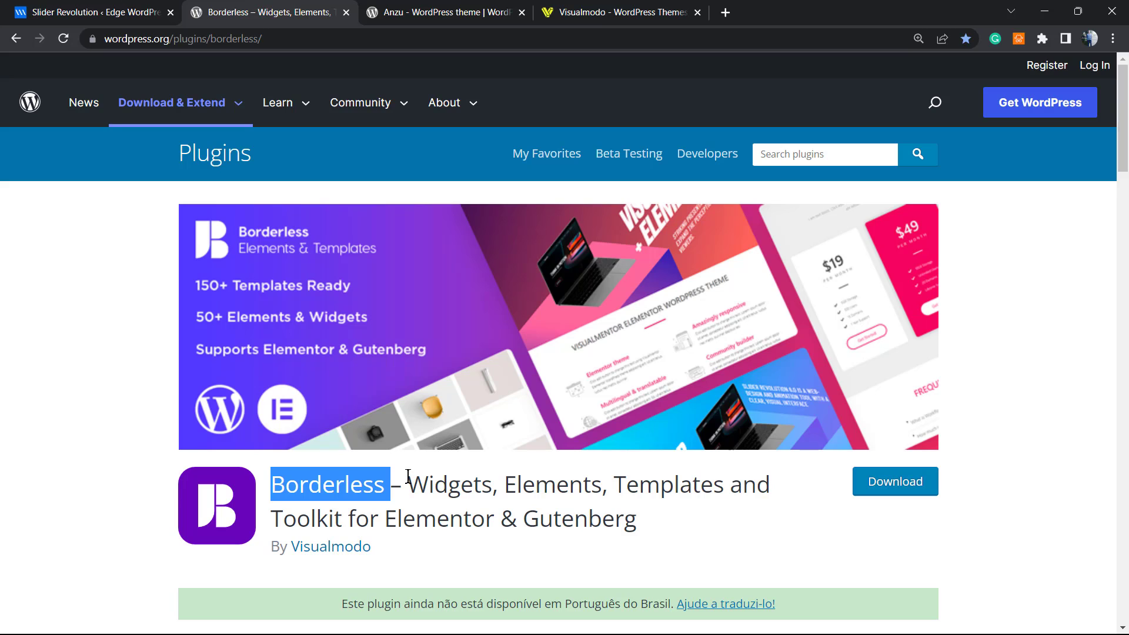
pyautogui.click(338, 477)
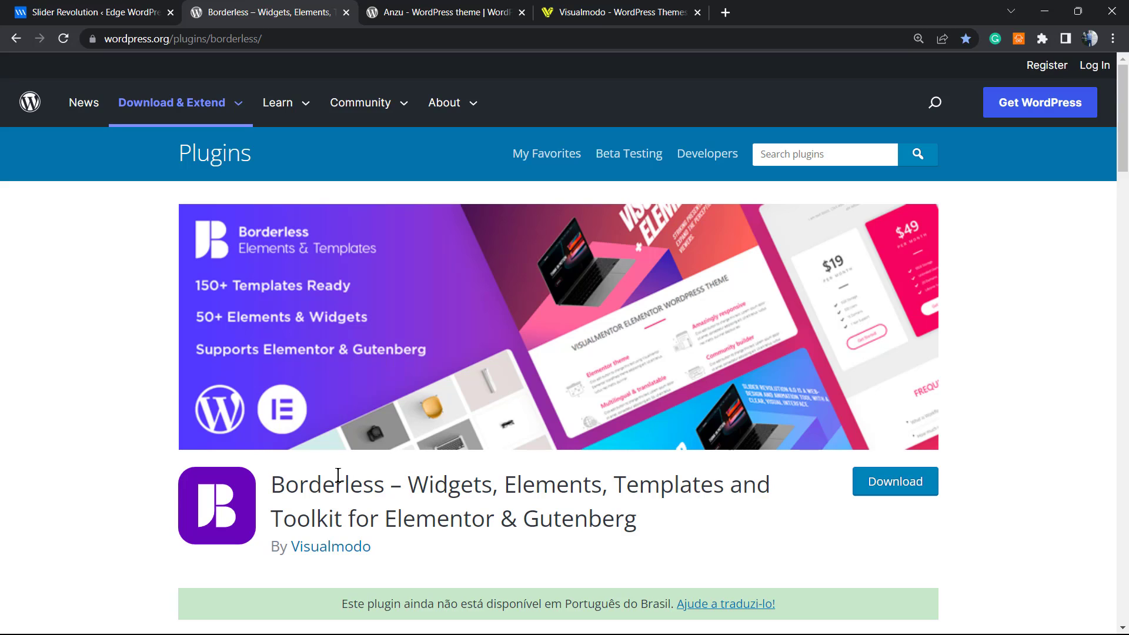
pyautogui.click(422, 11)
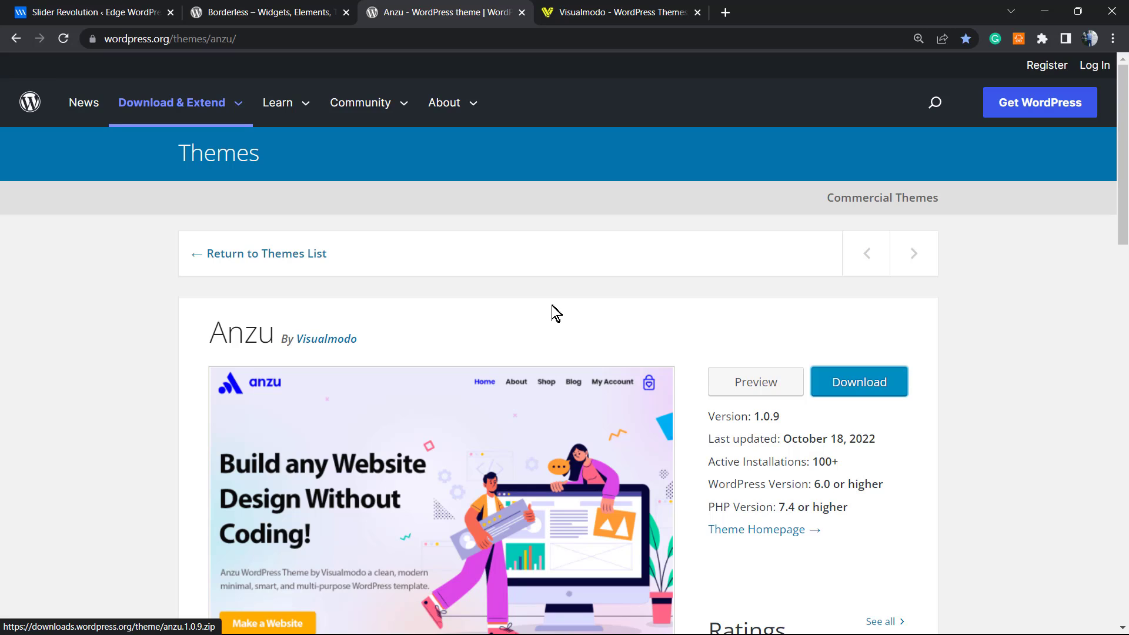
# Step: Highlight the theme name 'Anzu', then switch to the Visualmodo website
pyautogui.doubleClick(236, 348)
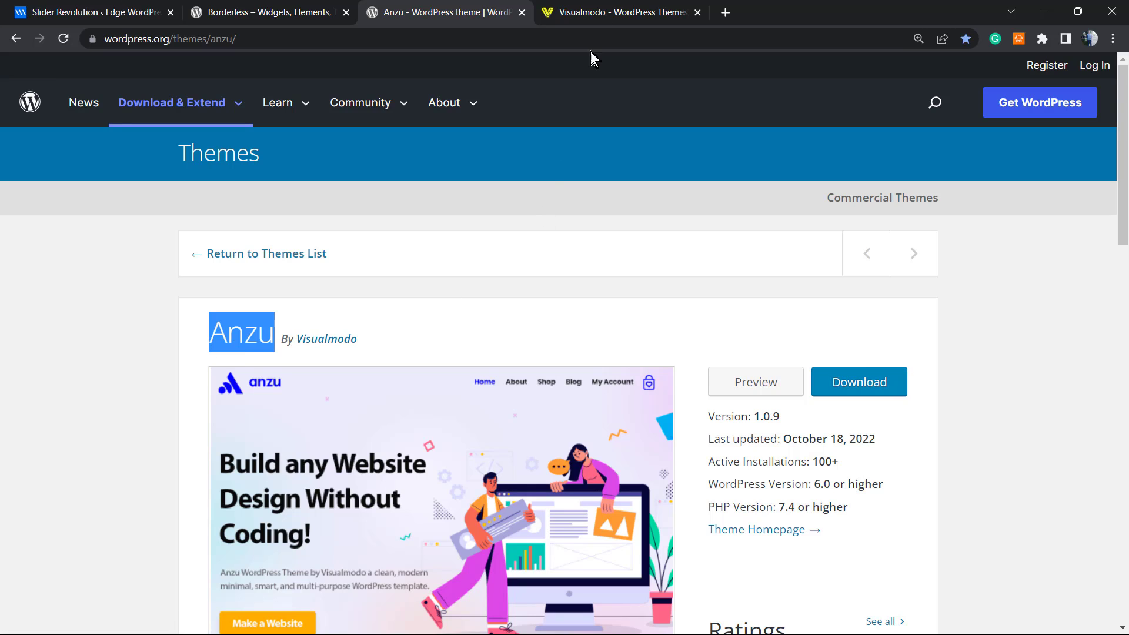
pyautogui.click(621, 9)
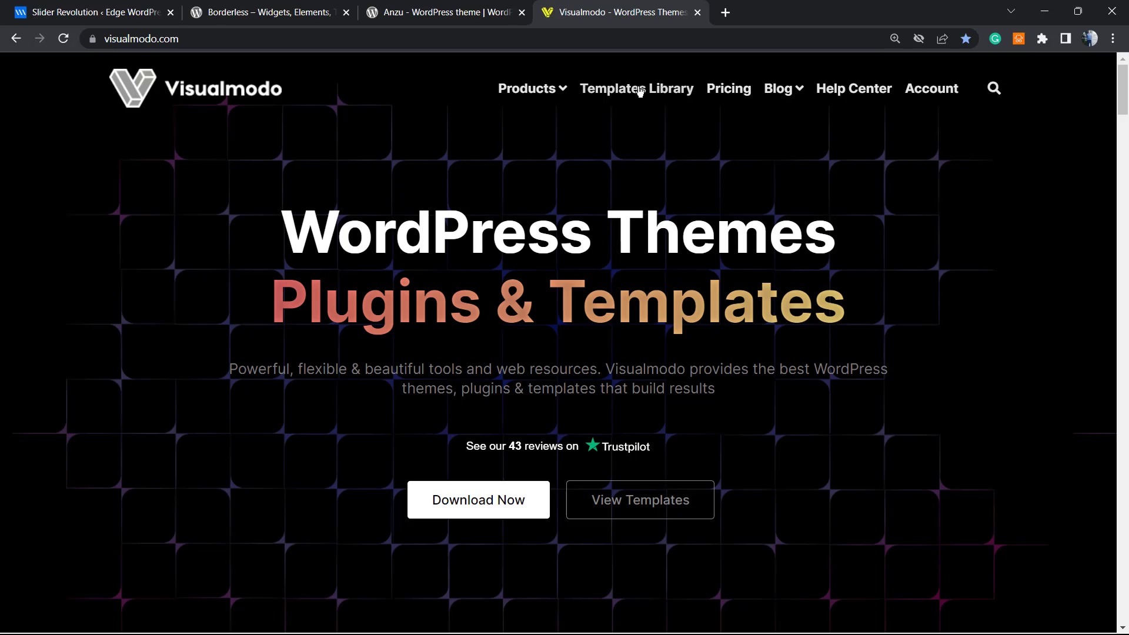
# Step: Open Visualmodo's Templates Library and scroll down through the starter website template cards
pyautogui.click(614, 93)
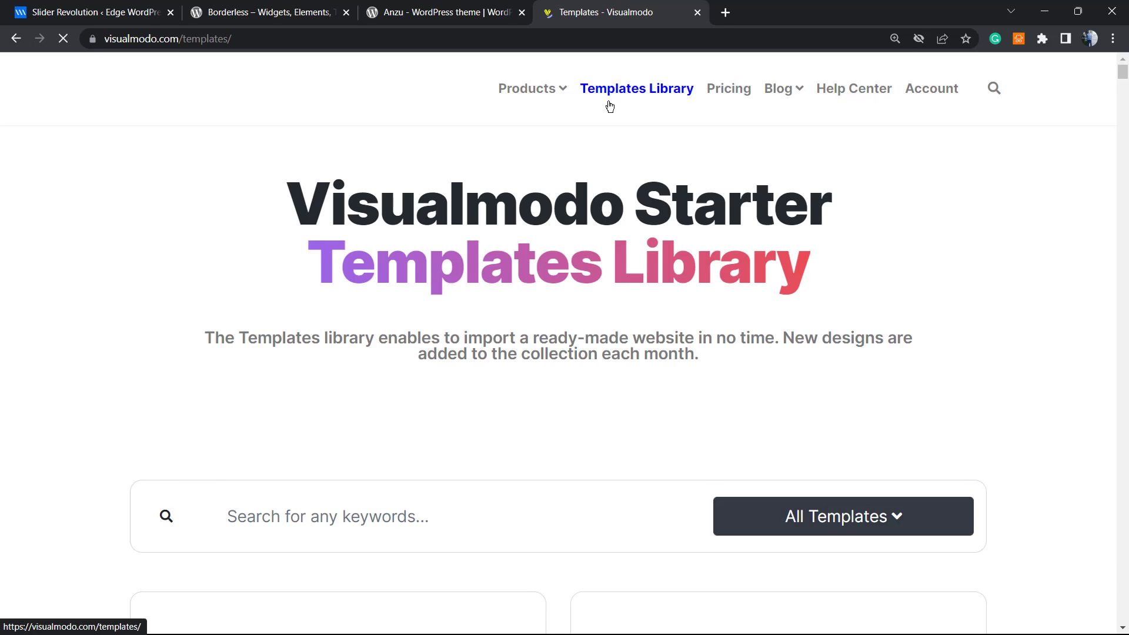
pyautogui.scroll(-10, 619, 167)
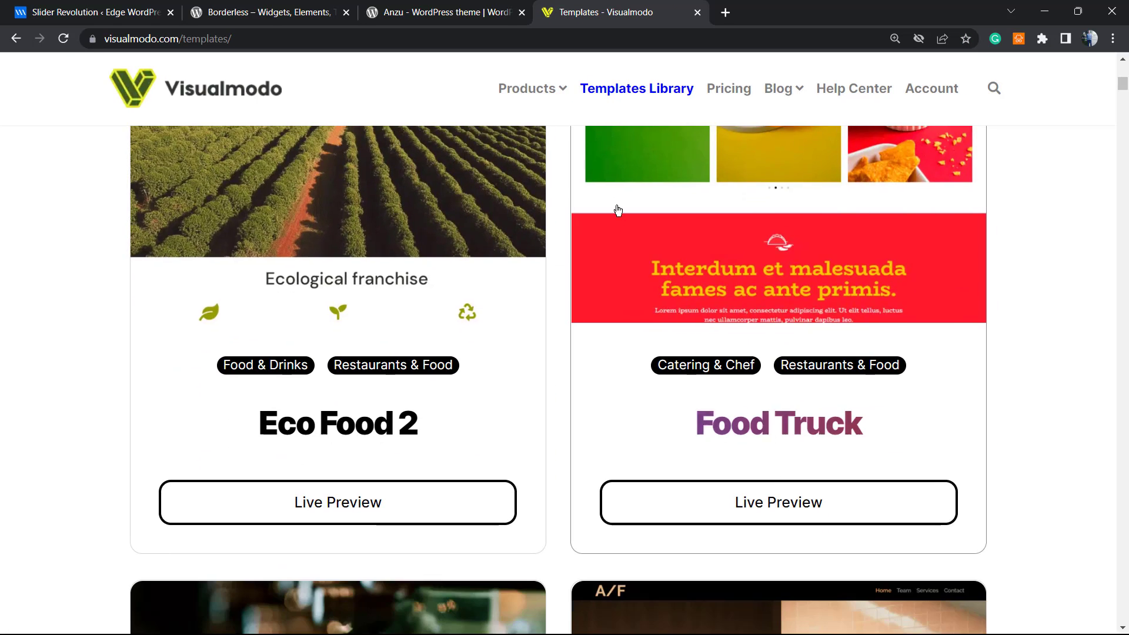
pyautogui.scroll(-12, 618, 210)
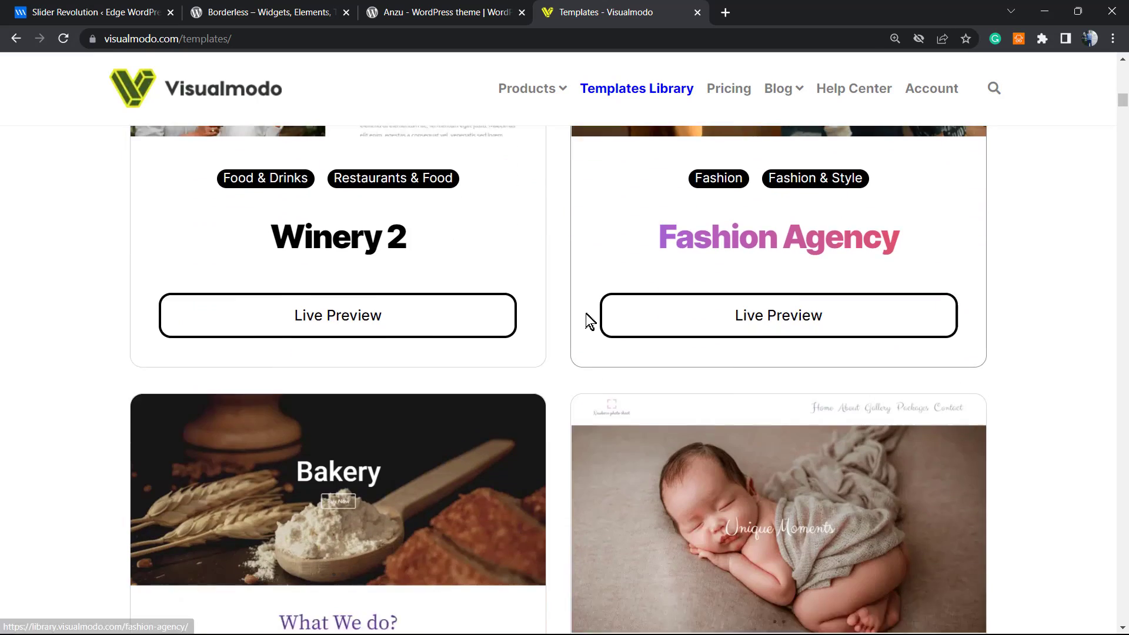
pyautogui.scroll(-20, 586, 313)
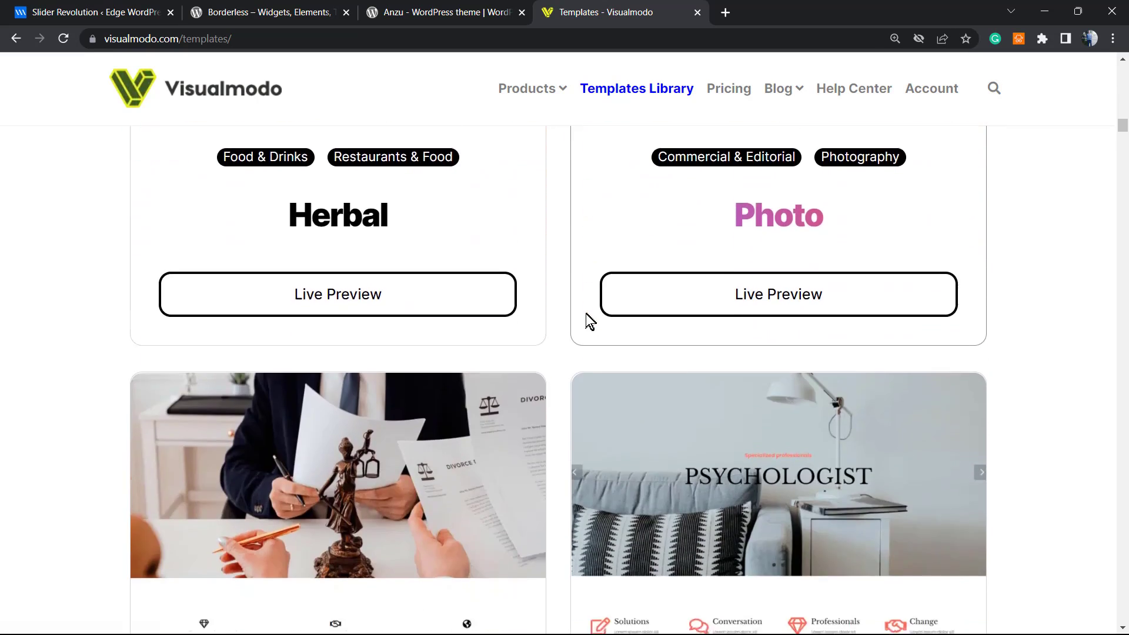
pyautogui.scroll(-20, 589, 321)
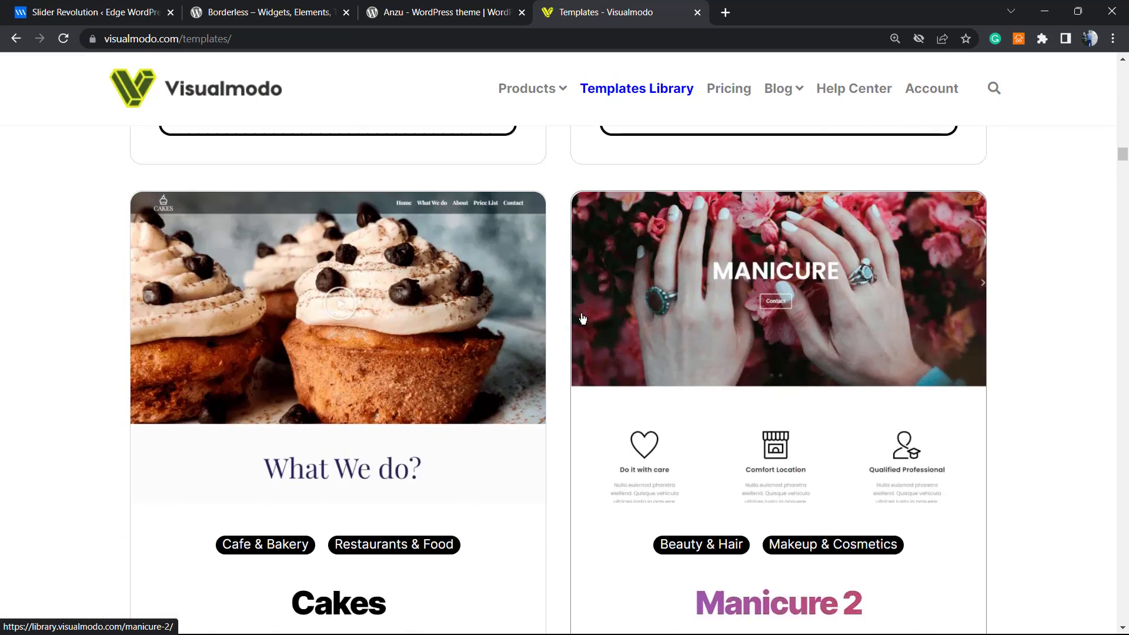
pyautogui.scroll(-20, 583, 318)
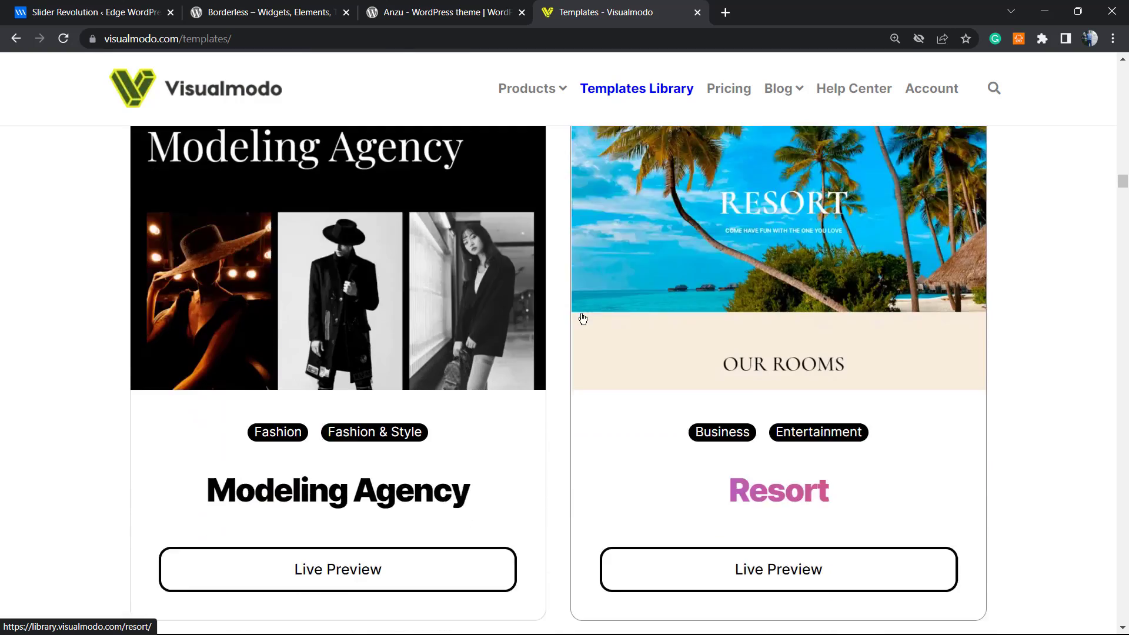
pyautogui.scroll(-20, 583, 319)
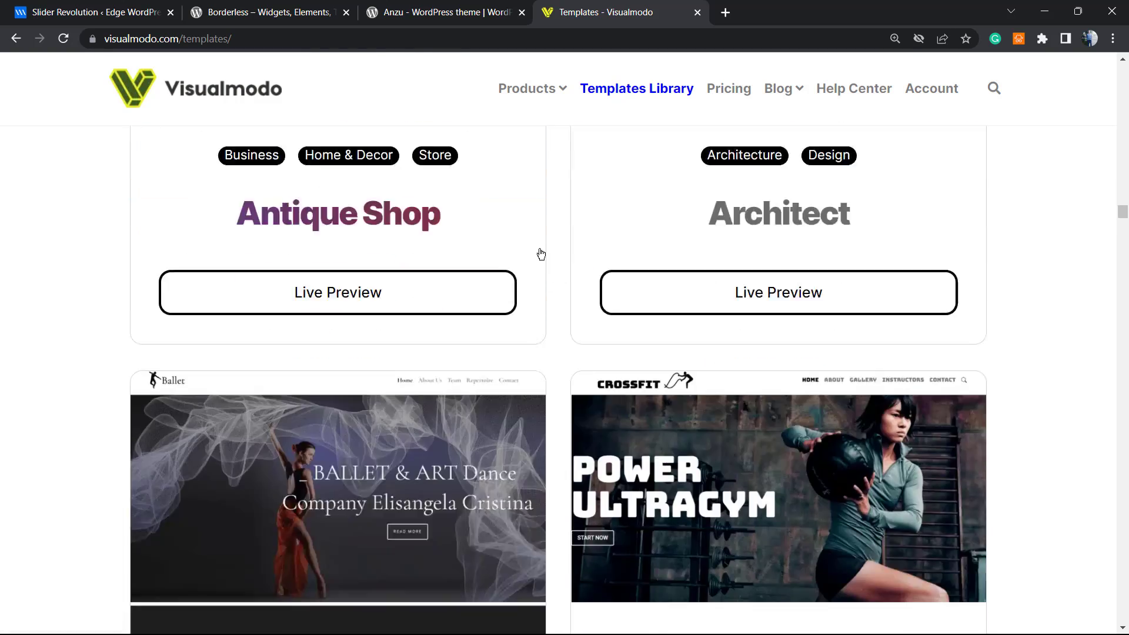
pyautogui.scroll(-5, 541, 254)
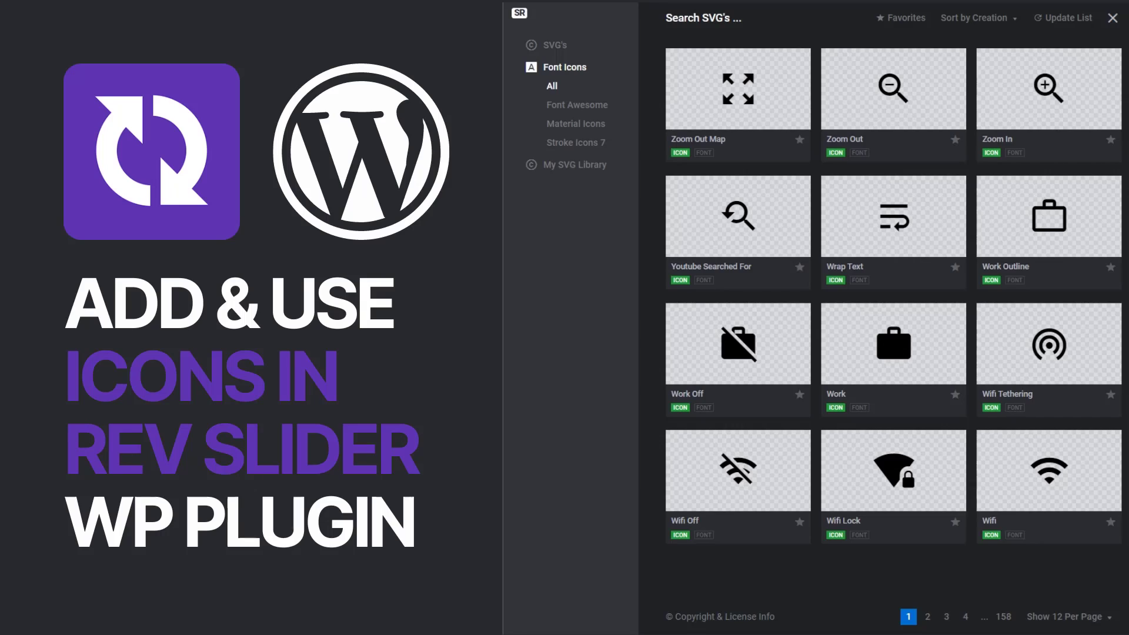